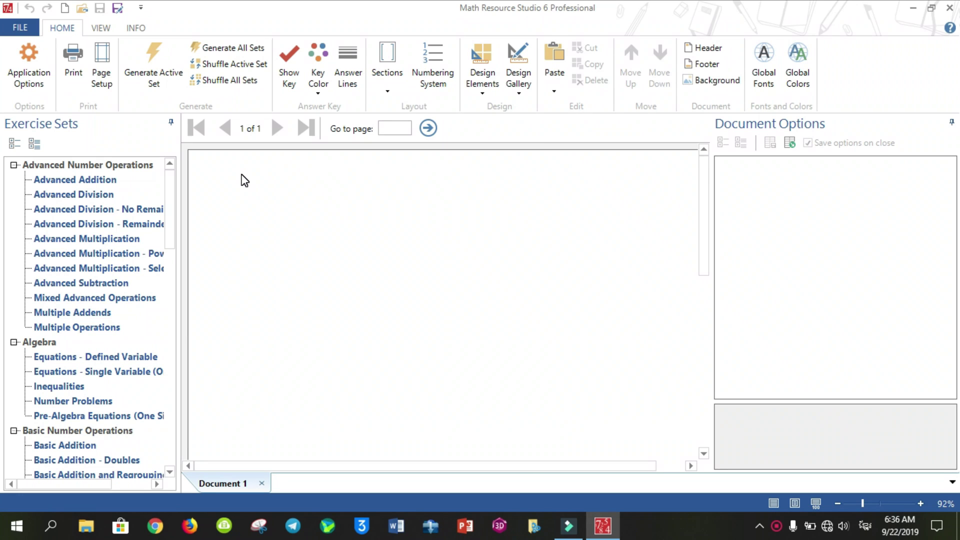
- Add a Basic Addition exercise set from Basic Number Operations to the document and look over the generated exercises
left_click_drag(171, 217, 173, 268)
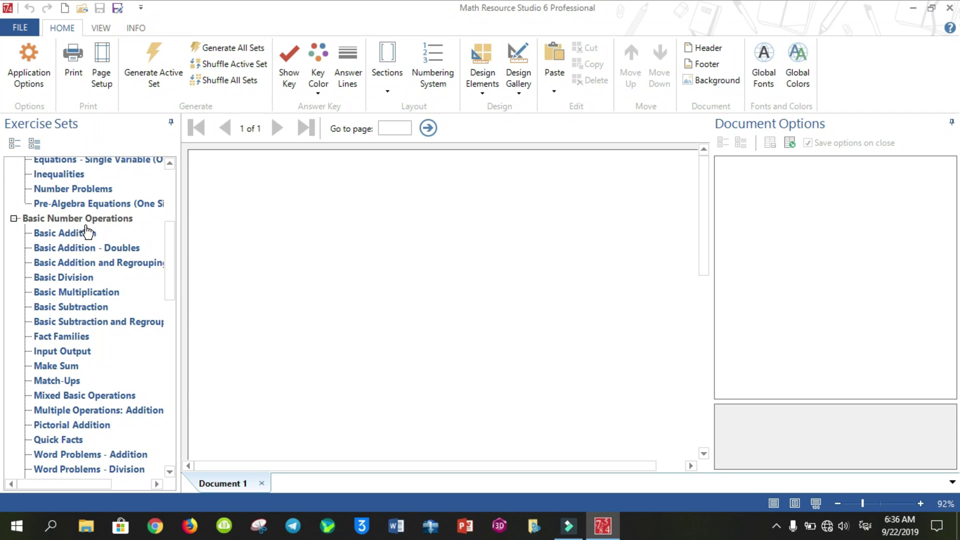
double_click(45, 235)
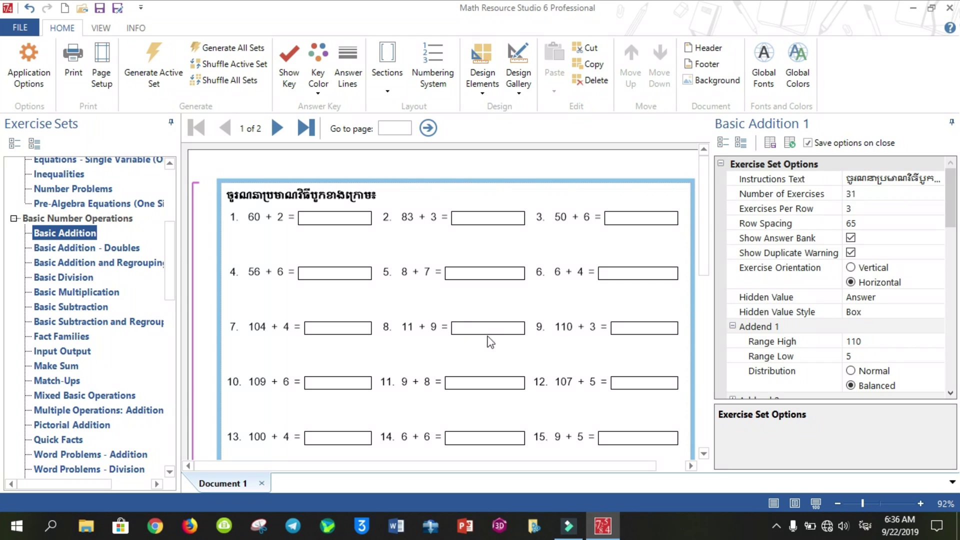
scroll(452, 322, "down", 3)
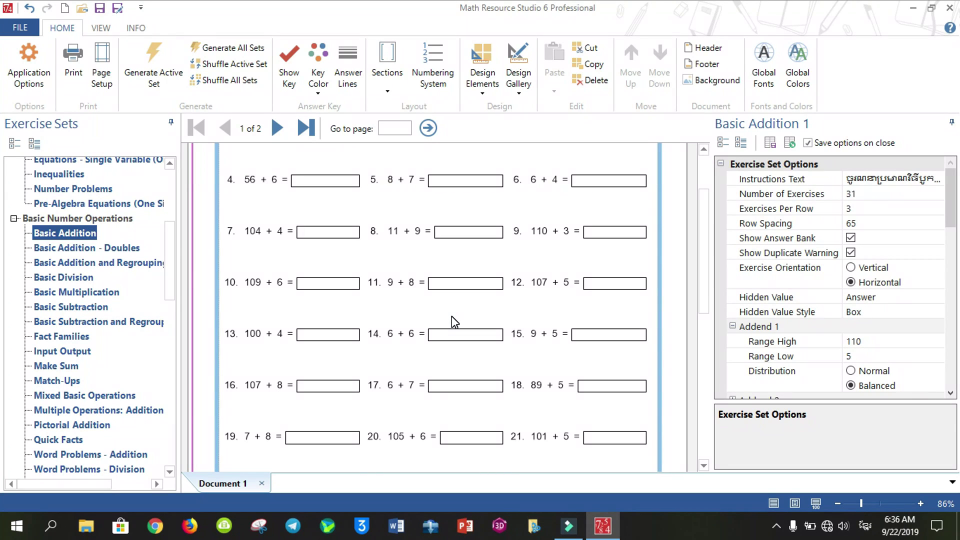
scroll(453, 322, "up", 2)
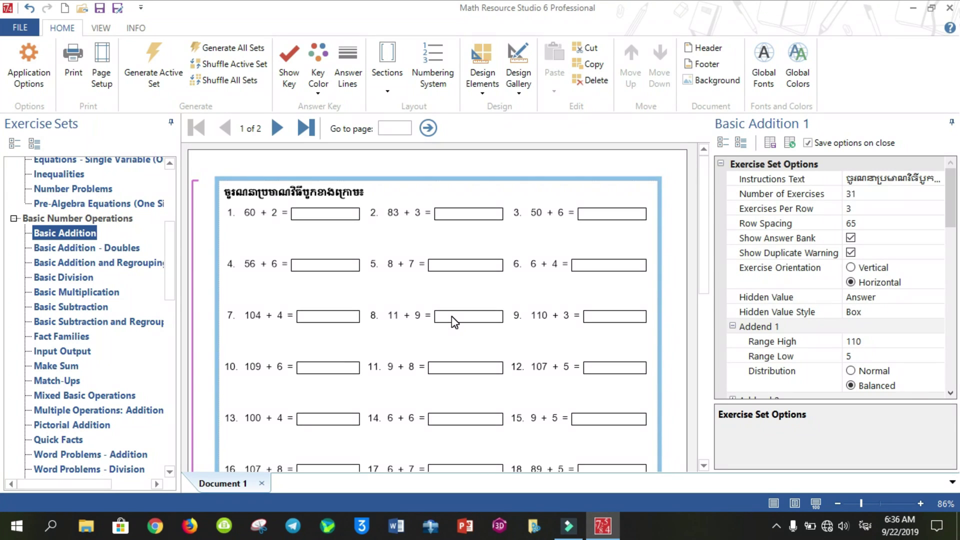
scroll(453, 322, "down", 1)
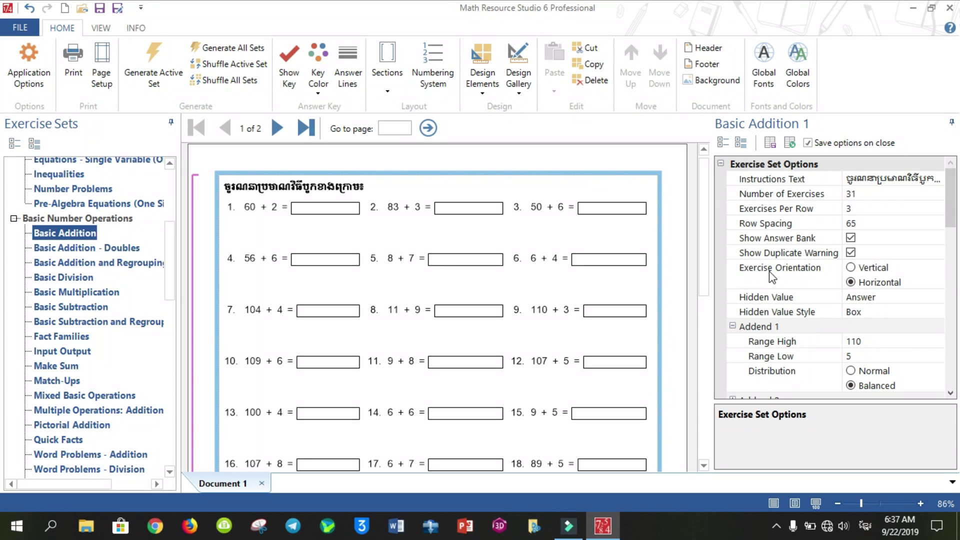
- Preview the addition exercises in vertical orientation and return them to horizontal orientation
left_click(794, 274)
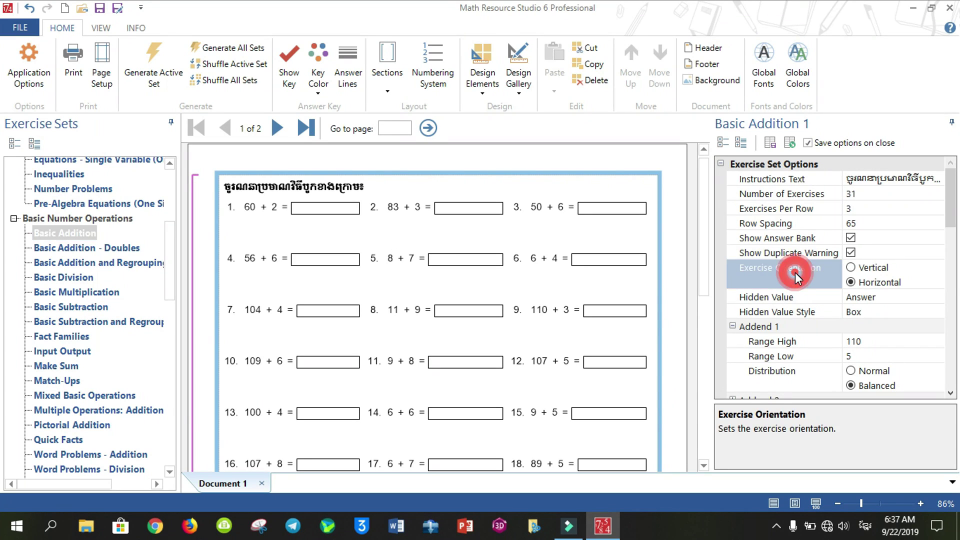
left_click(851, 268)
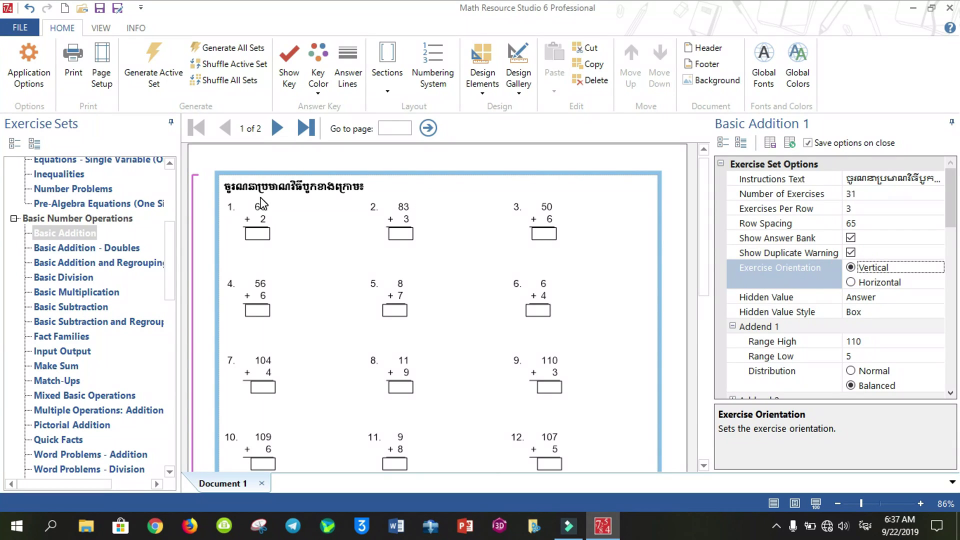
scroll(513, 370, "down", 2)
scroll(513, 369, "down", 5)
scroll(513, 369, "up", 7)
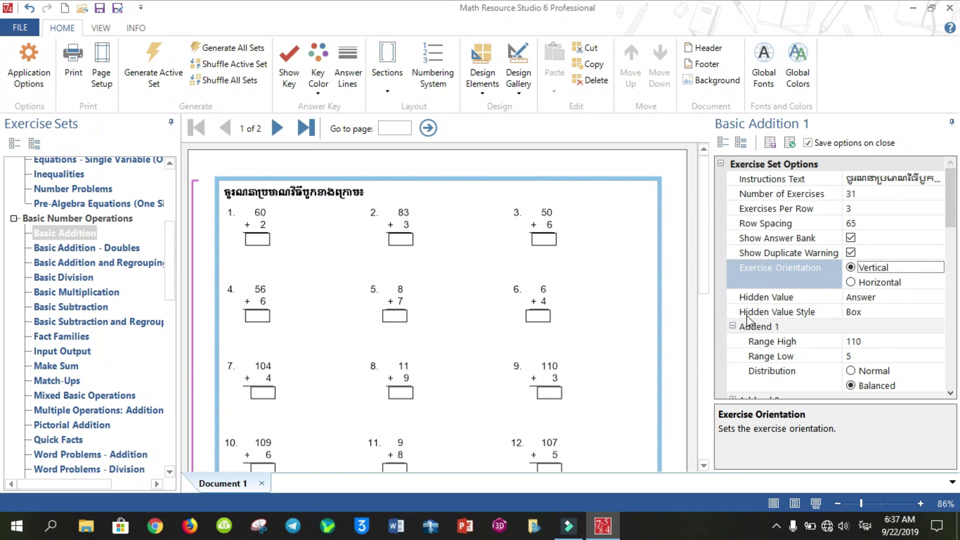
left_click(855, 283)
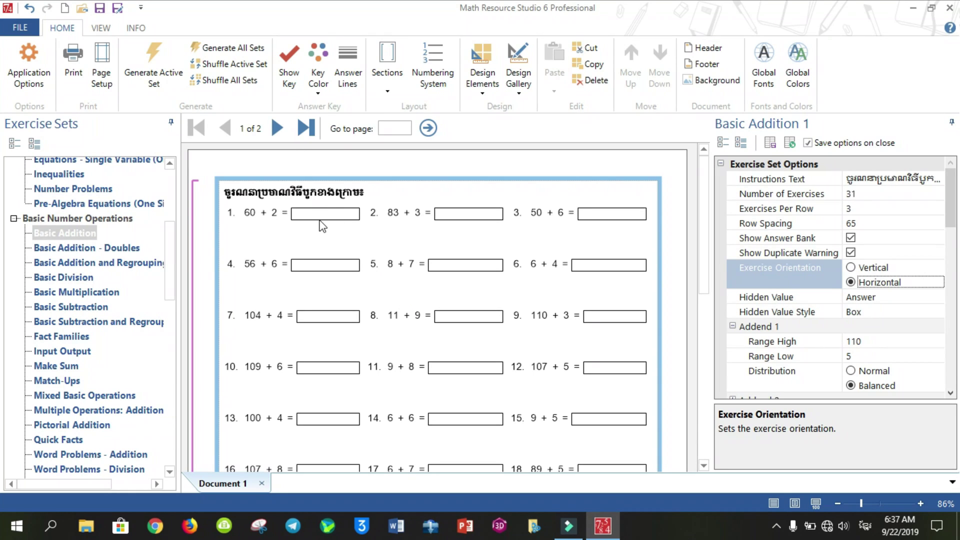
- Show the answer key for the addition exercises and hide it again
left_click(290, 86)
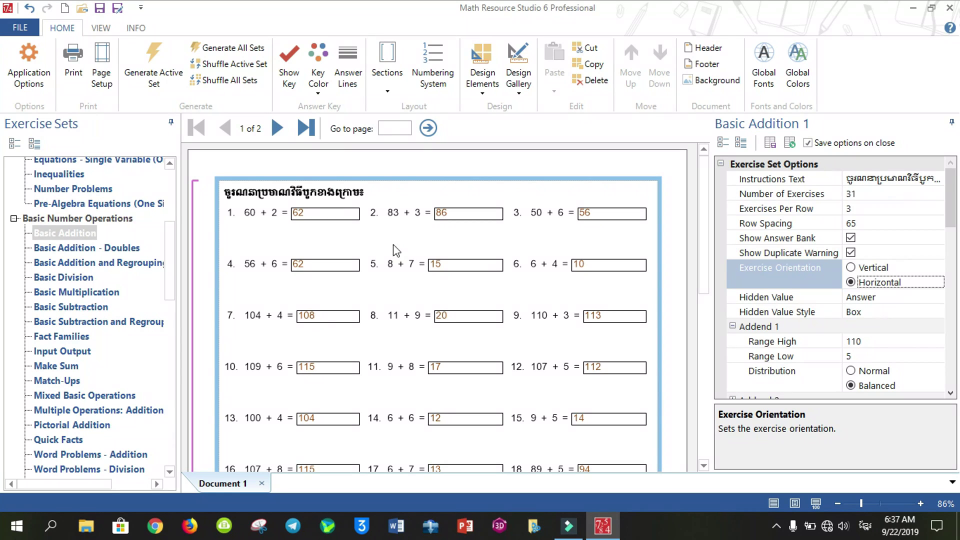
left_click(283, 62)
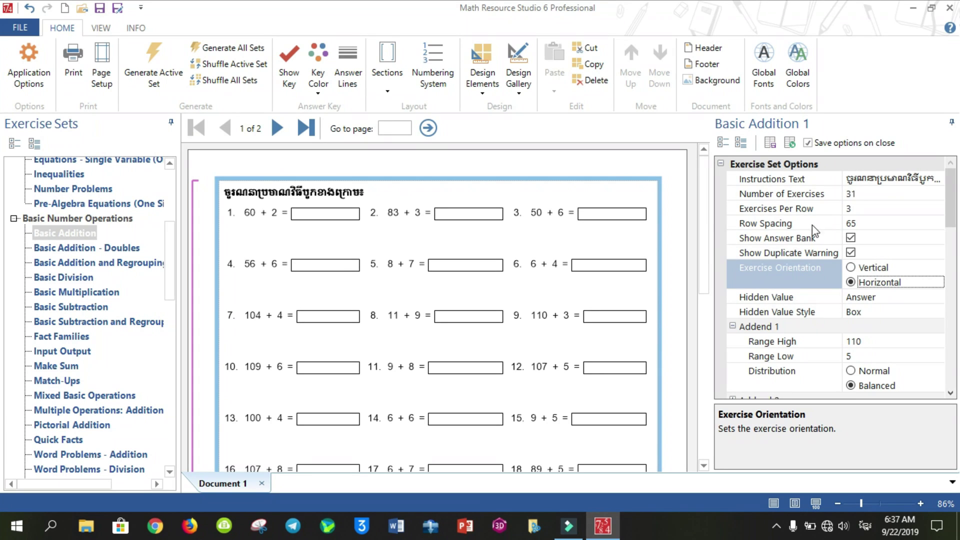
- Remove the word "បូក" from the exercise set's instructions text and break the line before "ខាងក្រោម៖"
left_click(876, 180)
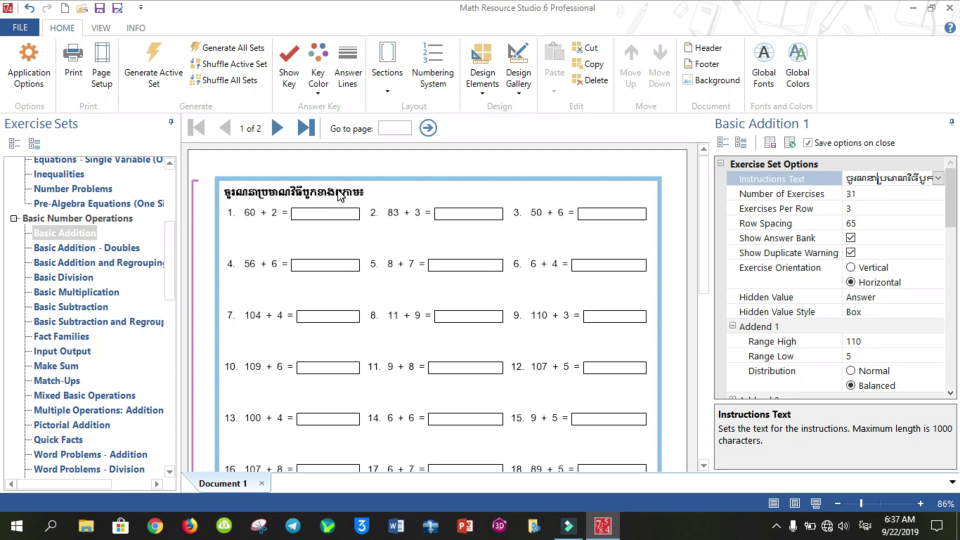
left_click(938, 179)
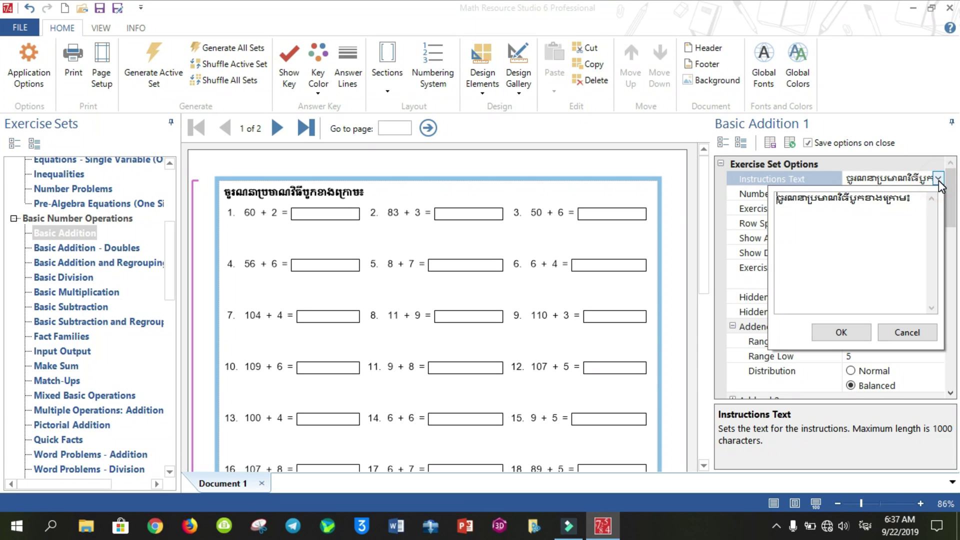
left_click(865, 203)
key("BackSpace")
key("BackSpace")
key("BackSpace")
key("Return")
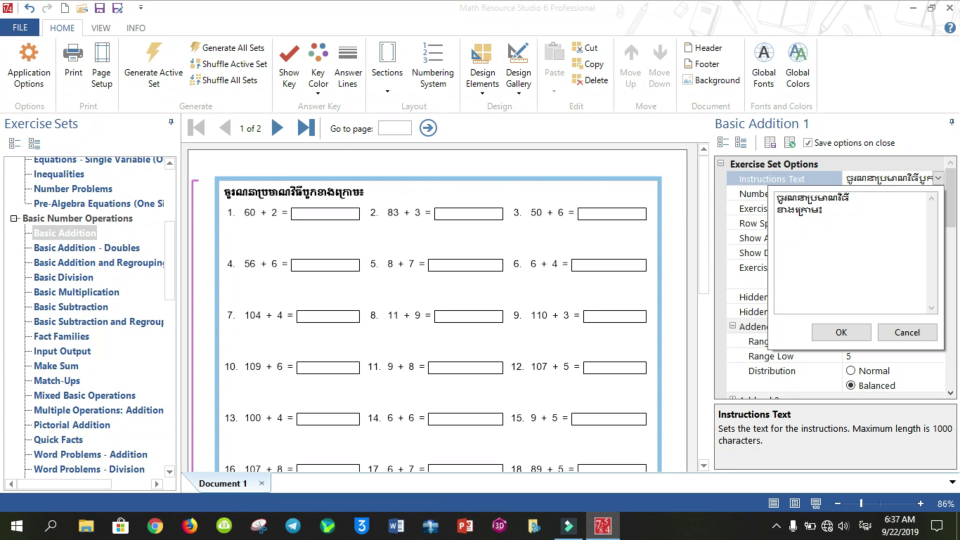
left_click(854, 333)
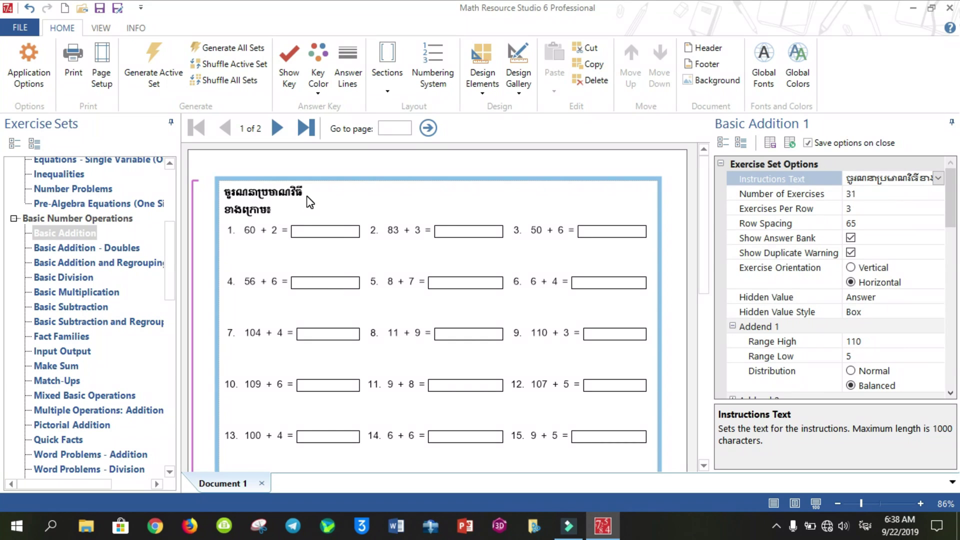
- Remove the line break from the instructions text so it reads as a single line
left_click(938, 178)
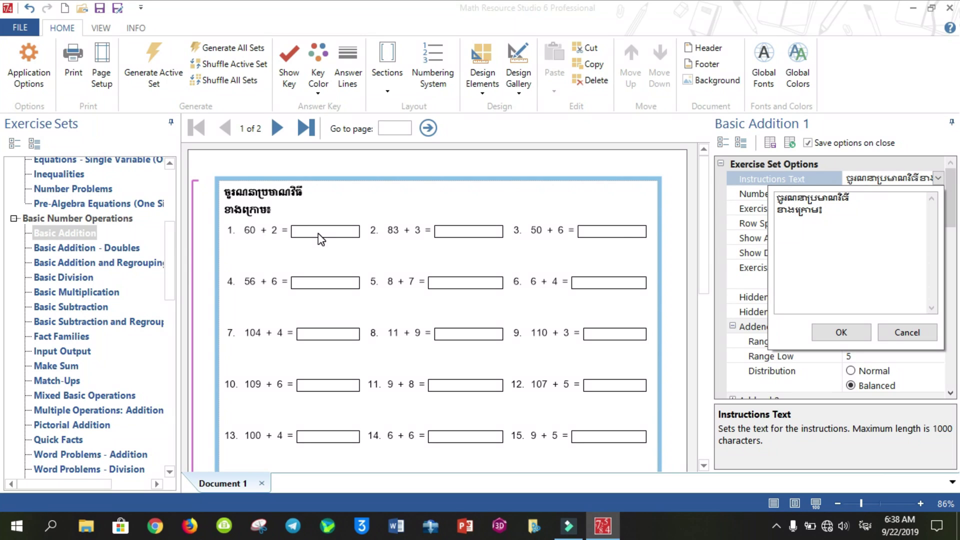
left_click(778, 210)
key("BackSpace")
left_click(841, 332)
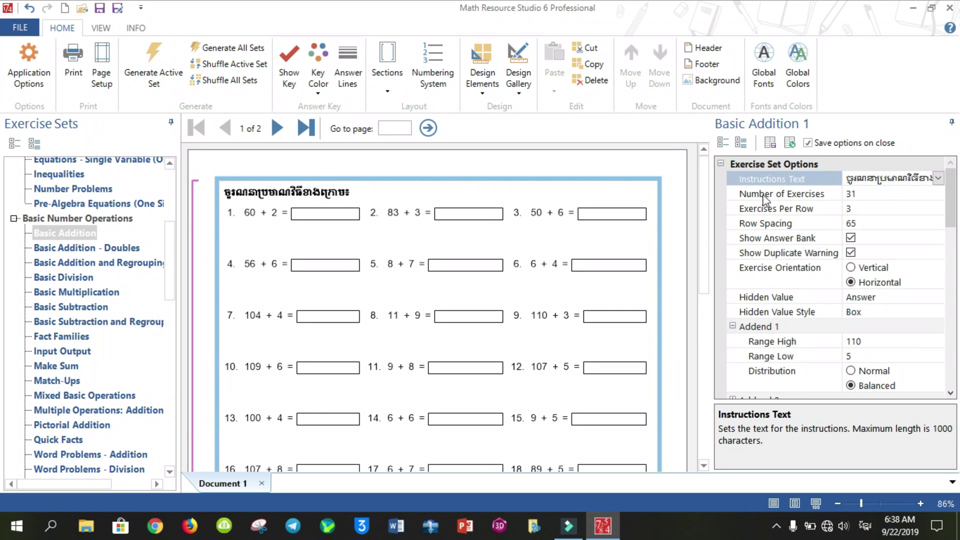
- Reduce the number of exercises in the Basic Addition set to 10
left_click(866, 191)
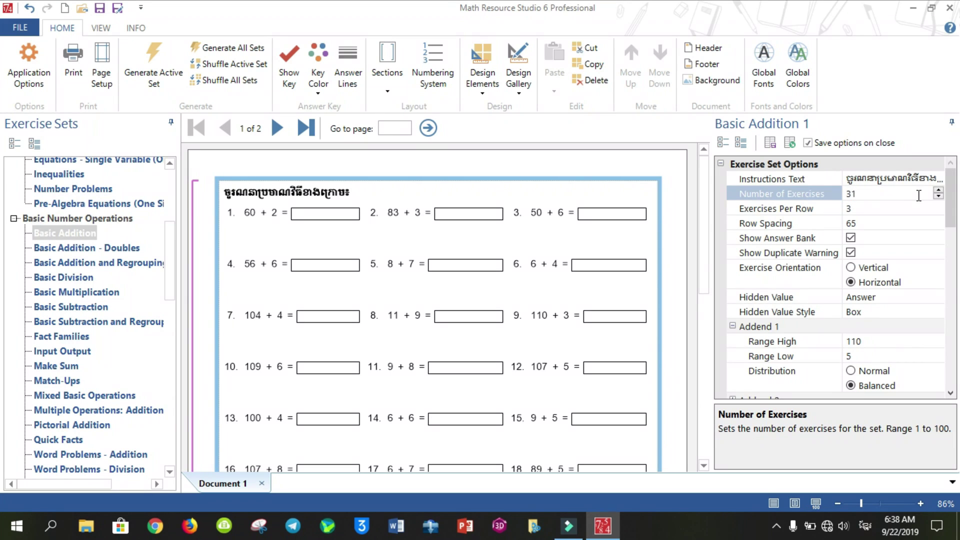
left_click(938, 197)
left_click(939, 197)
left_click(938, 196)
left_click(938, 197)
left_click(939, 196)
left_click(939, 197)
left_click(939, 196)
left_click(939, 197)
left_click(939, 197)
left_click(939, 196)
left_click(938, 197)
left_click(938, 196)
left_click(938, 196)
left_click(939, 196)
left_click(938, 197)
left_click(939, 196)
left_click(938, 196)
left_click(939, 196)
left_click(939, 196)
left_click(939, 196)
left_click(938, 197)
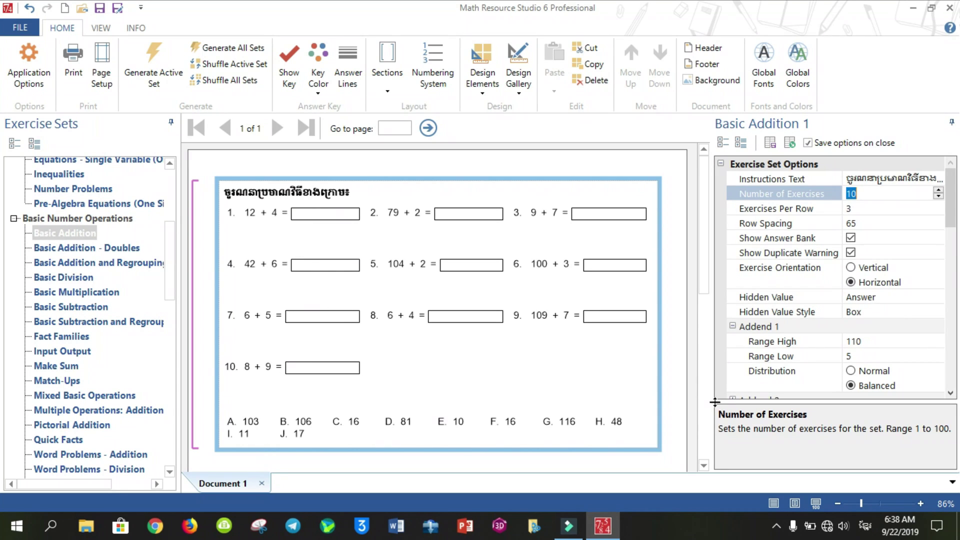
left_click(395, 423)
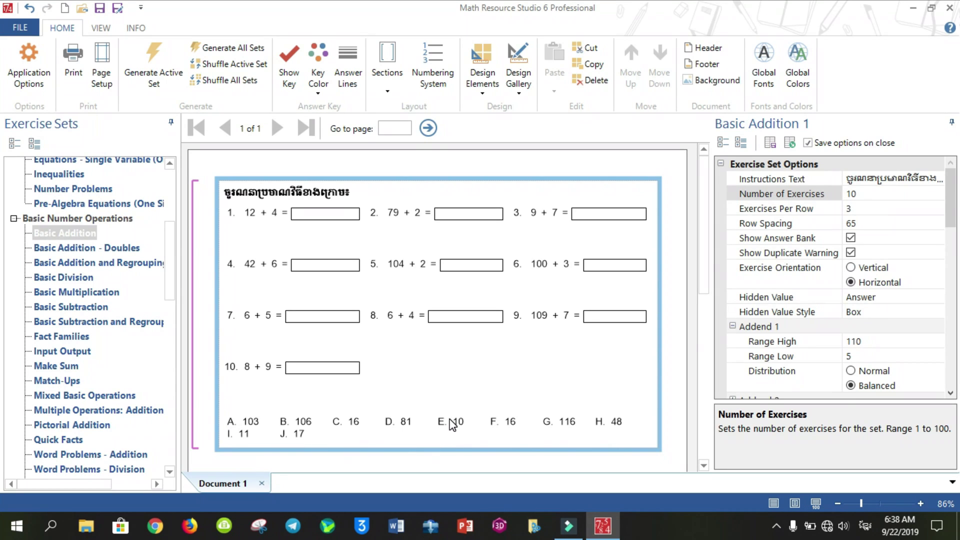
- Try the Line style for the hidden values of the addition exercises and settle on the Blank style
scroll(957, 290, "down", 5)
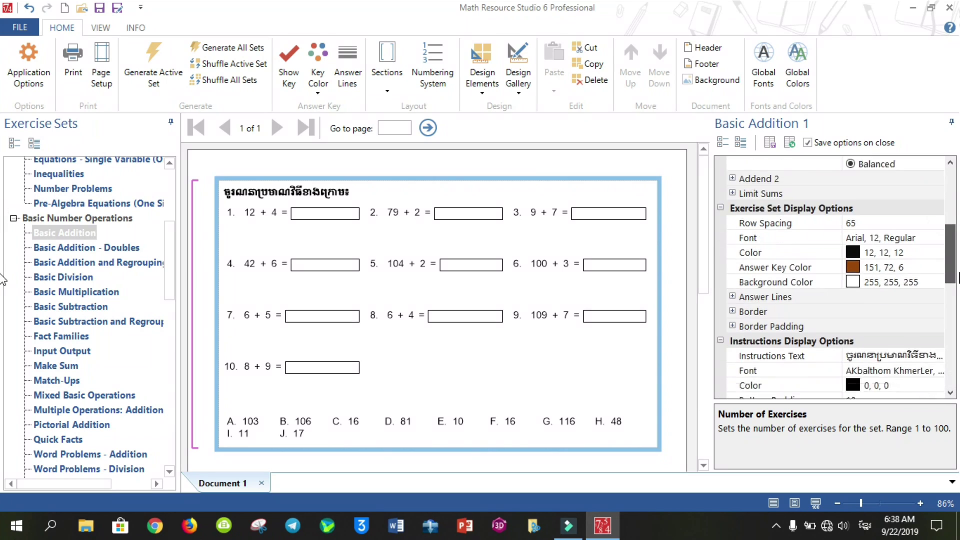
left_click_drag(958, 306, 956, 221)
left_click(870, 311)
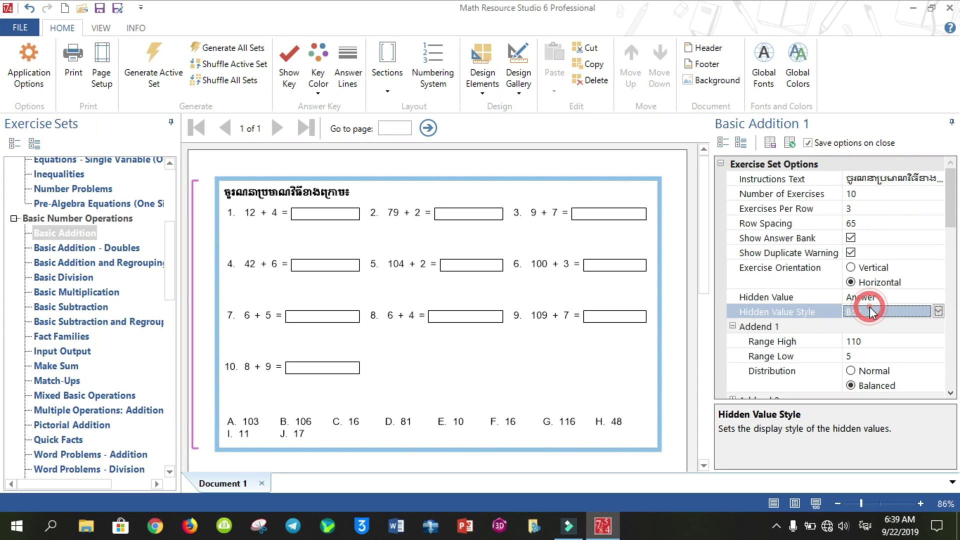
left_click(938, 311)
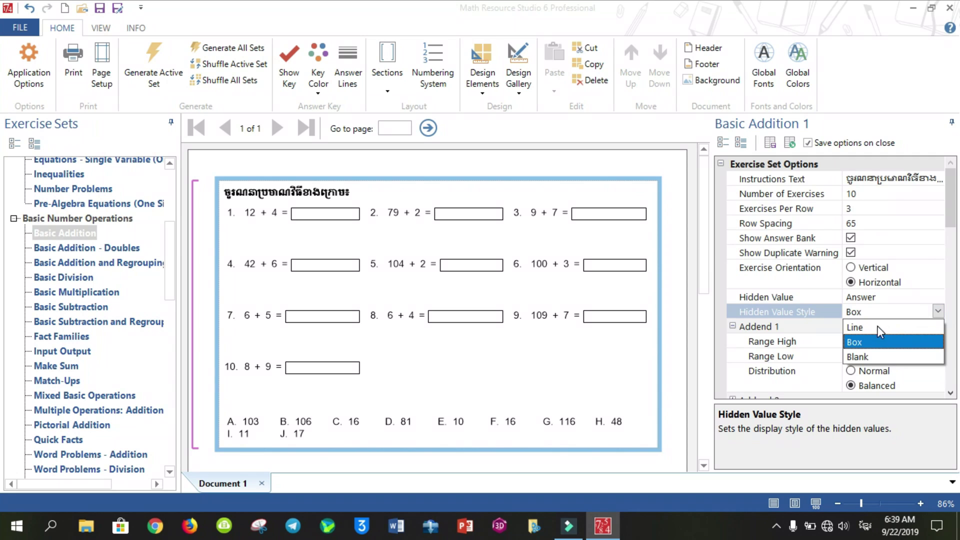
left_click(872, 327)
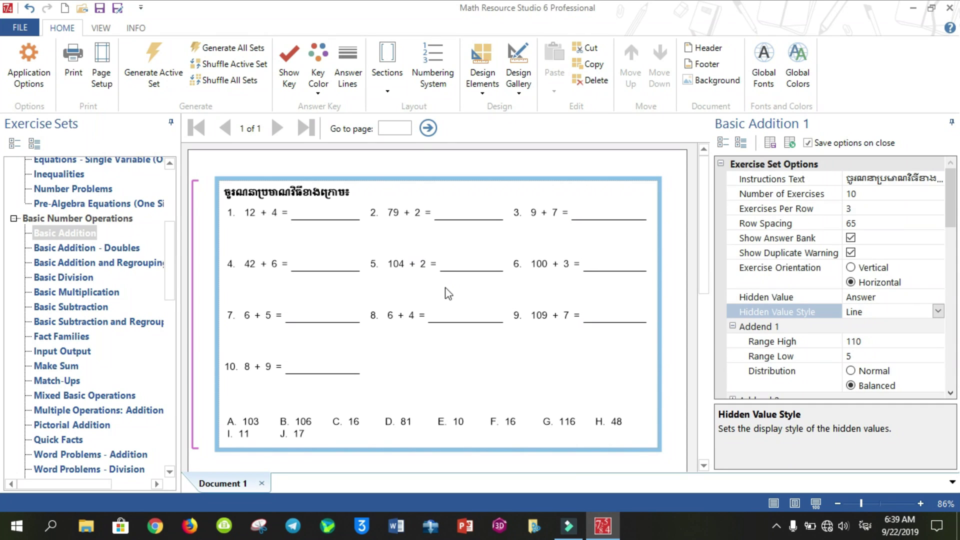
left_click(938, 311)
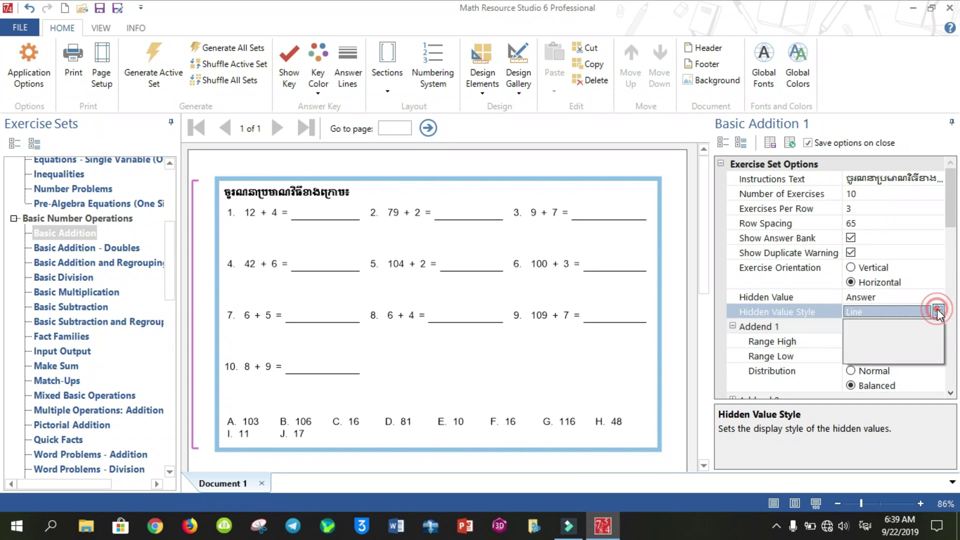
left_click(877, 356)
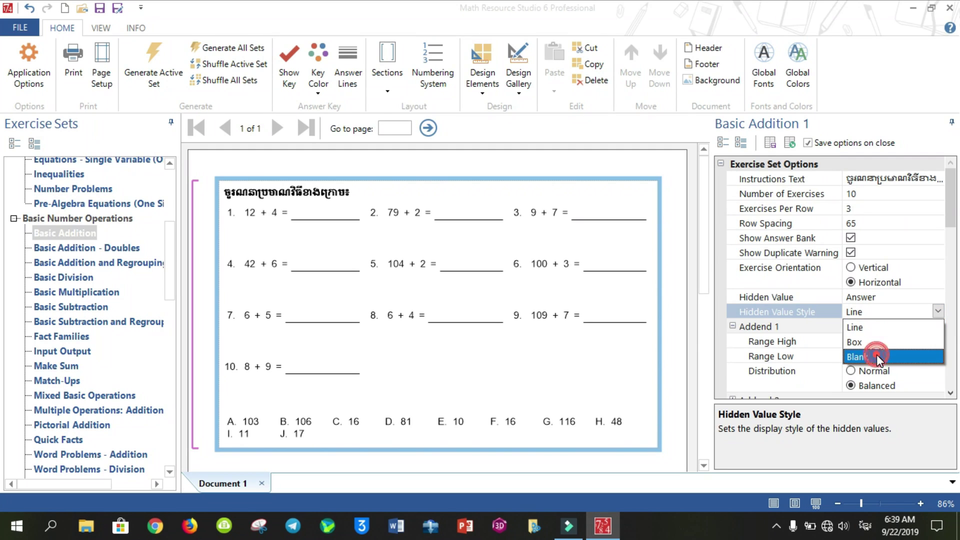
- Try Random All as the hidden value of the exercises and settle on hiding Value 1
left_click(890, 297)
left_click(938, 296)
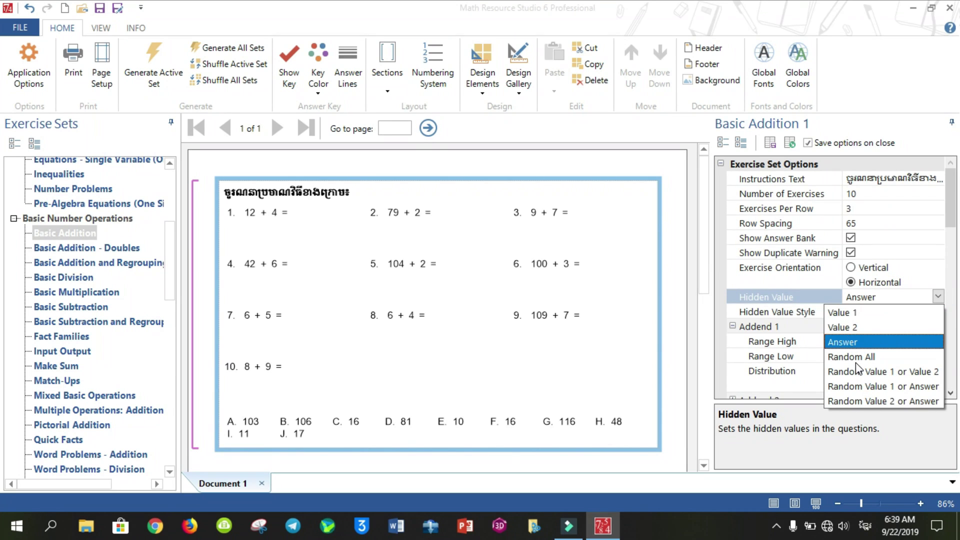
left_click(852, 357)
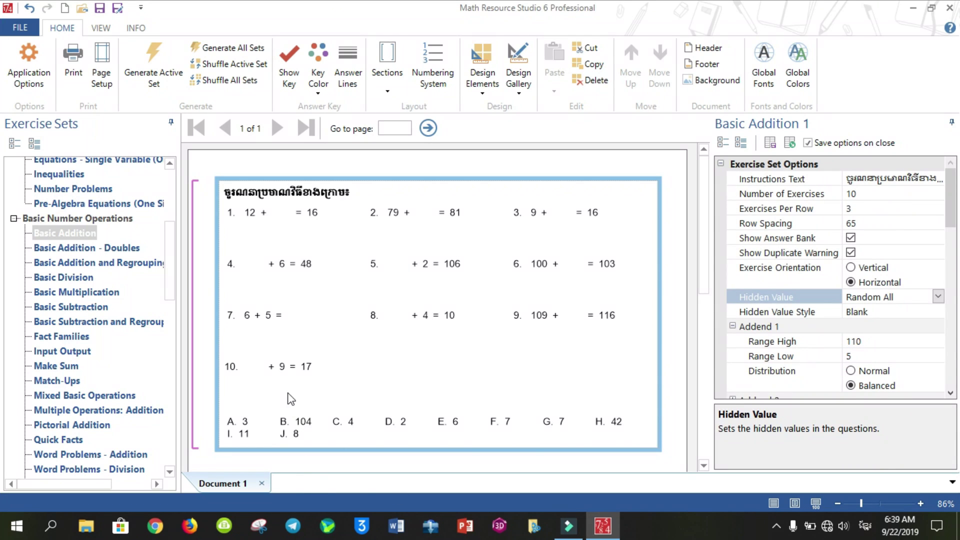
left_click(938, 297)
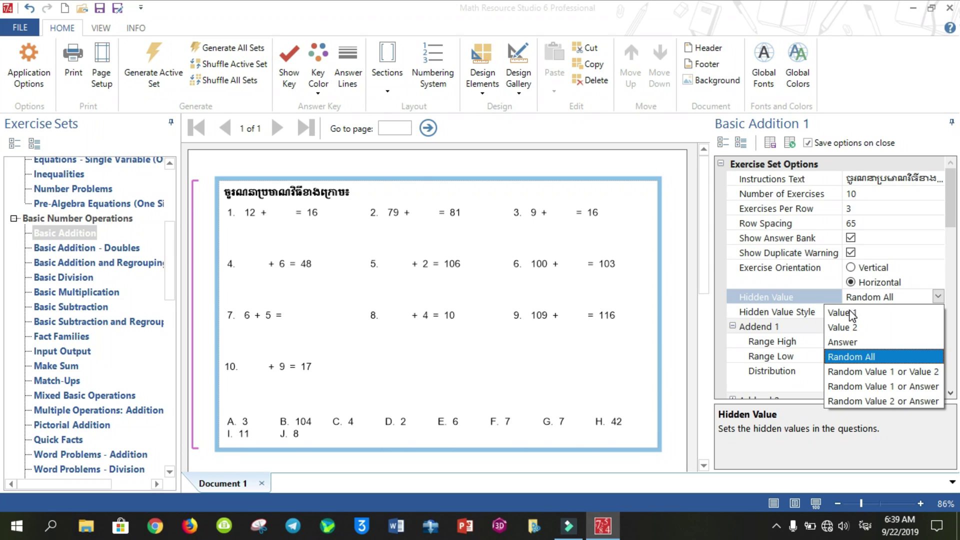
left_click(849, 313)
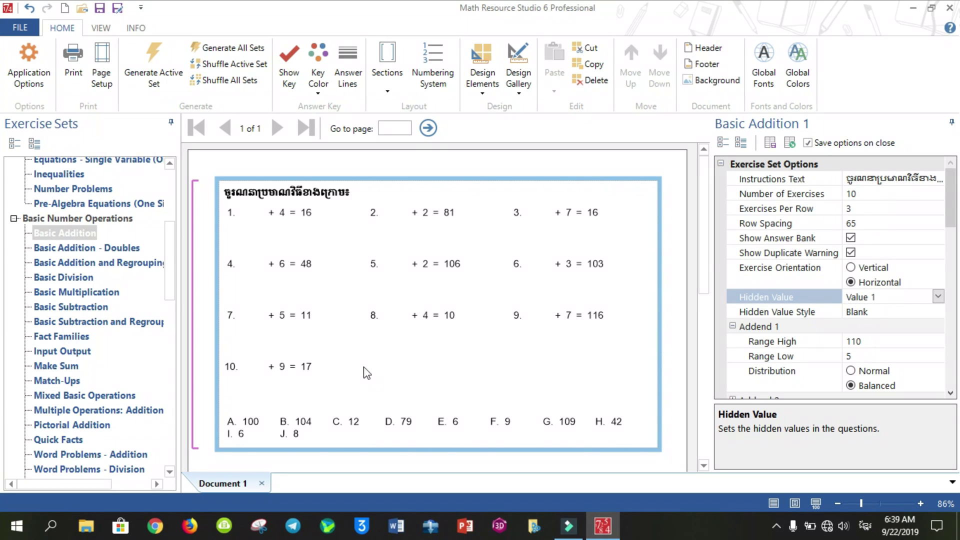
- Create a second blank document and make it the active one after a brief return to Document 1
left_click_drag(169, 284, 168, 234)
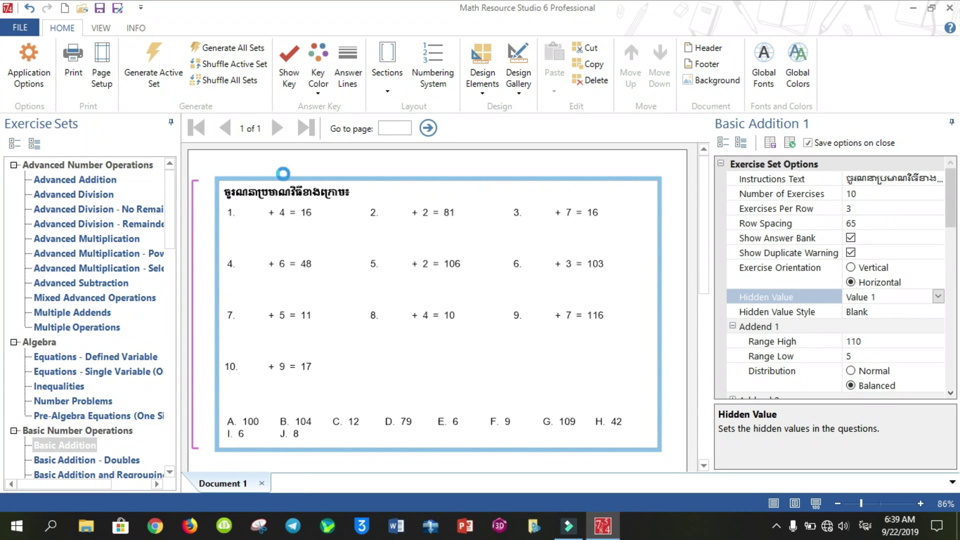
left_click(228, 481)
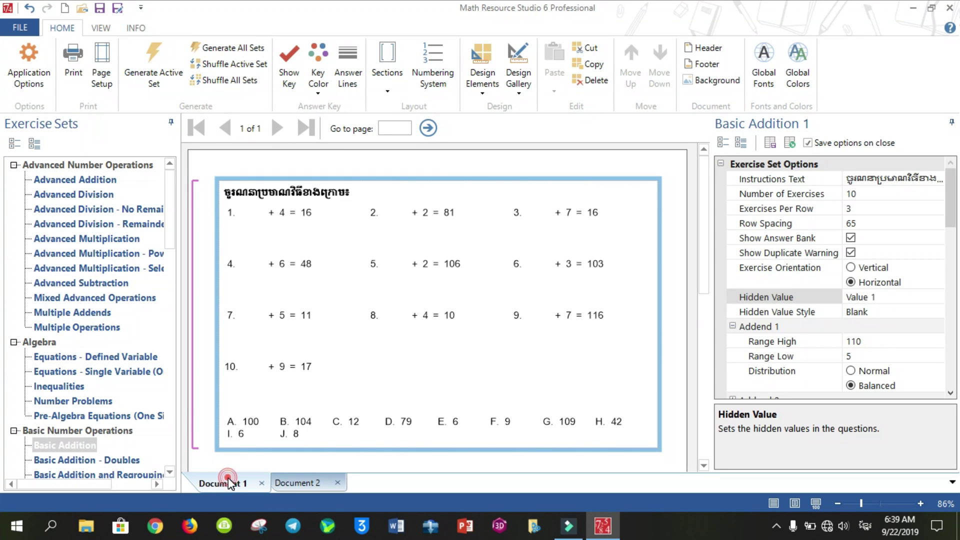
left_click(291, 486)
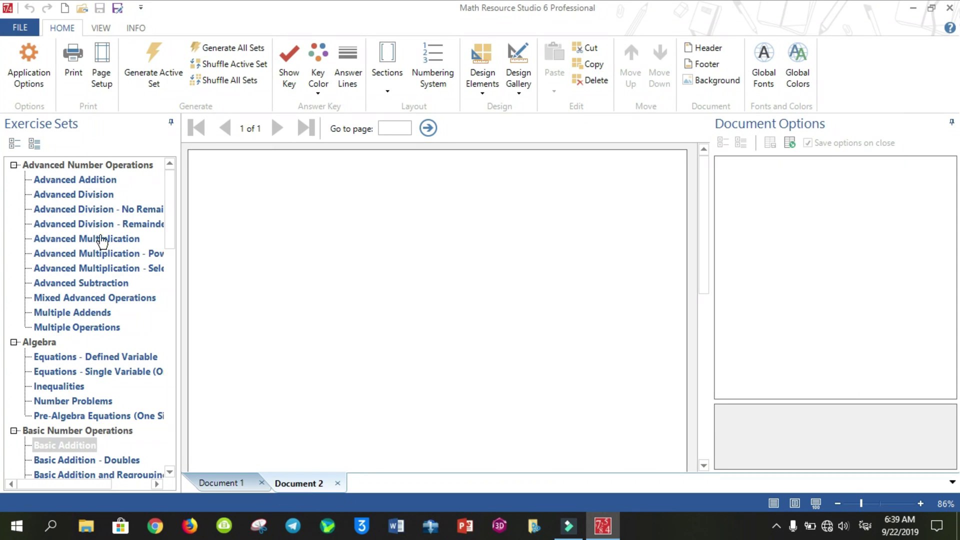
- Add an Advanced Addition exercise set to Document 2 and set its exercise orientation to Horizontal
left_click(79, 181)
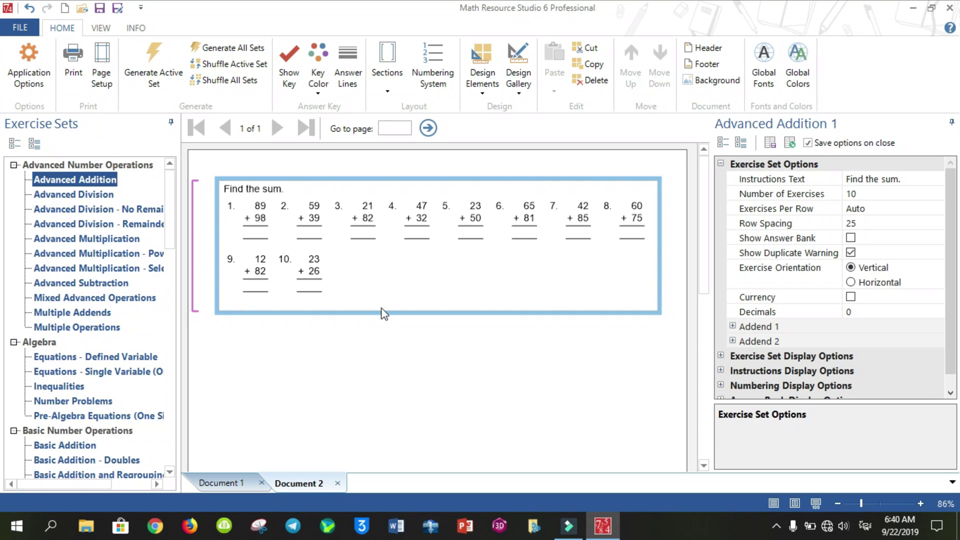
left_click(850, 283)
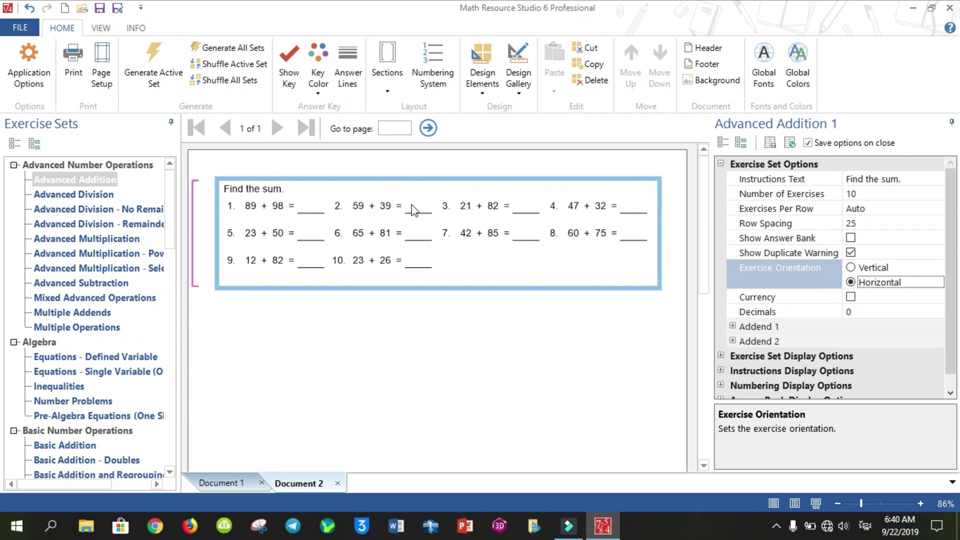
- Set the number of exercises in the Advanced Addition set to 12
left_click(860, 195)
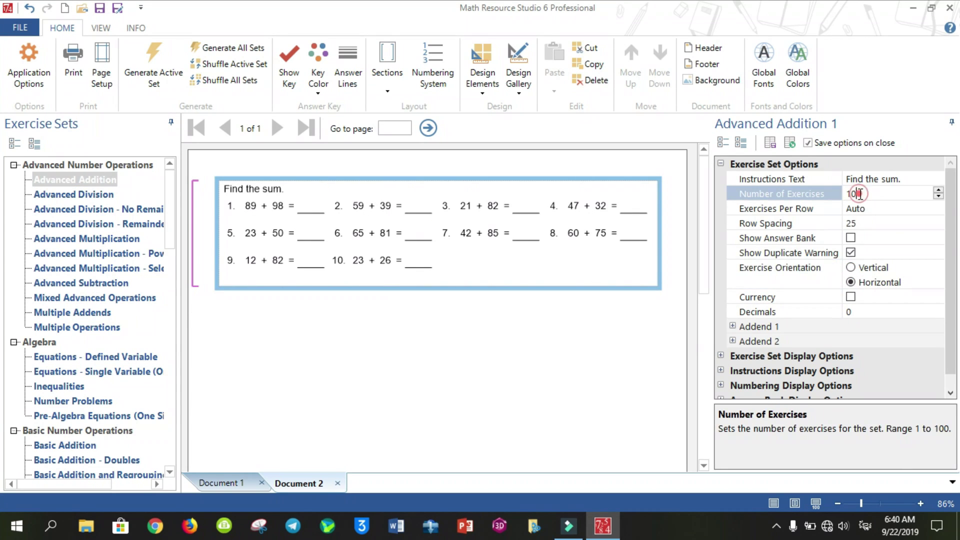
left_click(938, 198)
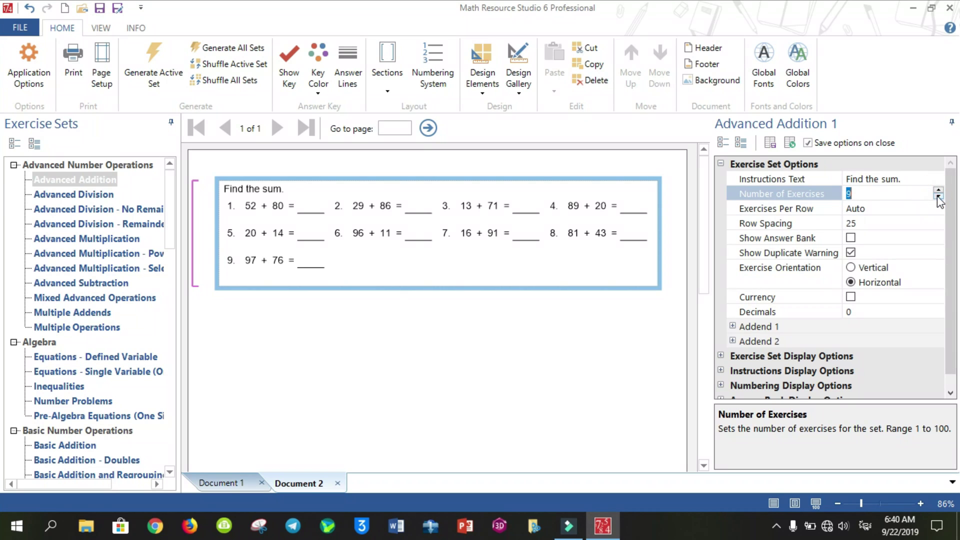
double_click(938, 198)
double_click(938, 190)
triple_click(937, 191)
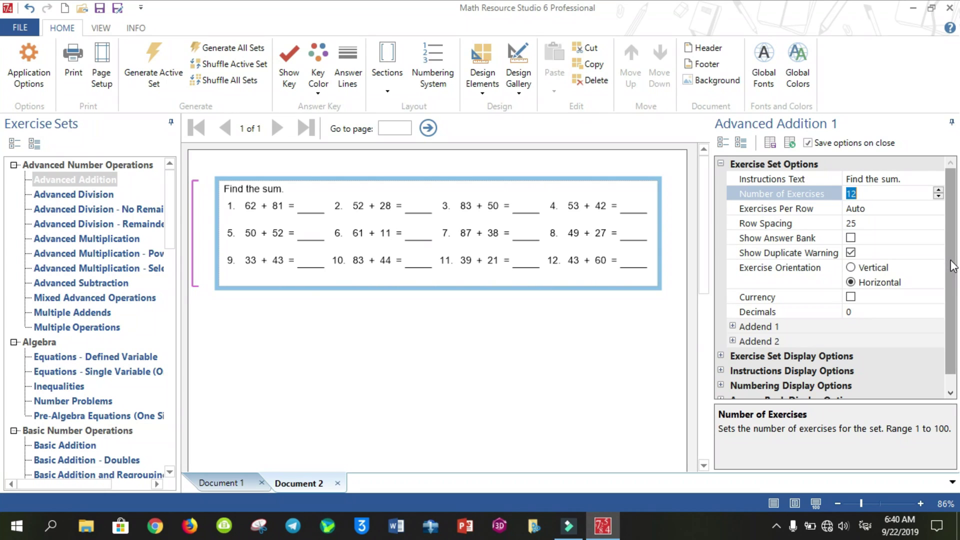
scroll(952, 267, "down", 1)
scroll(952, 266, "up", 1)
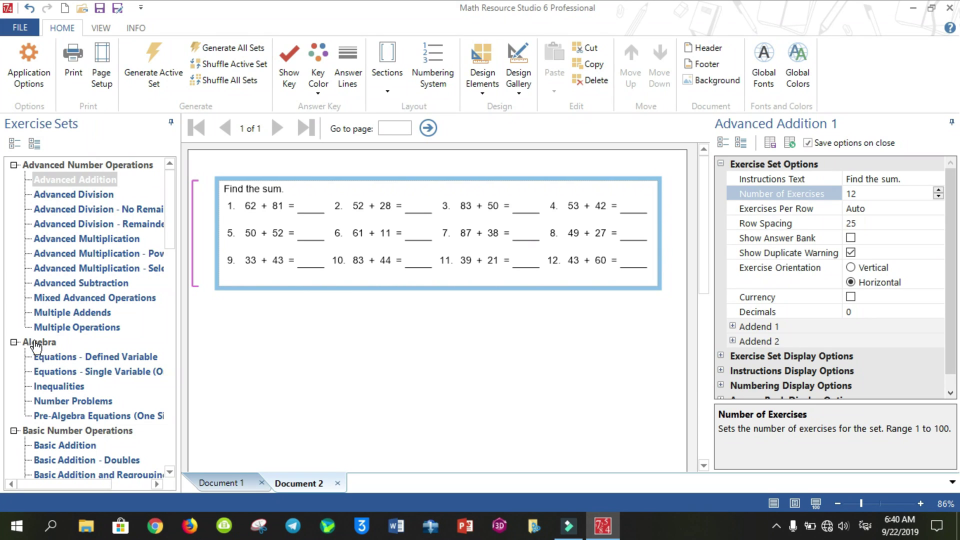
- Add an Equations - Defined Variable exercise set to Document 2 and check its answers by briefly showing the answer key
double_click(56, 362)
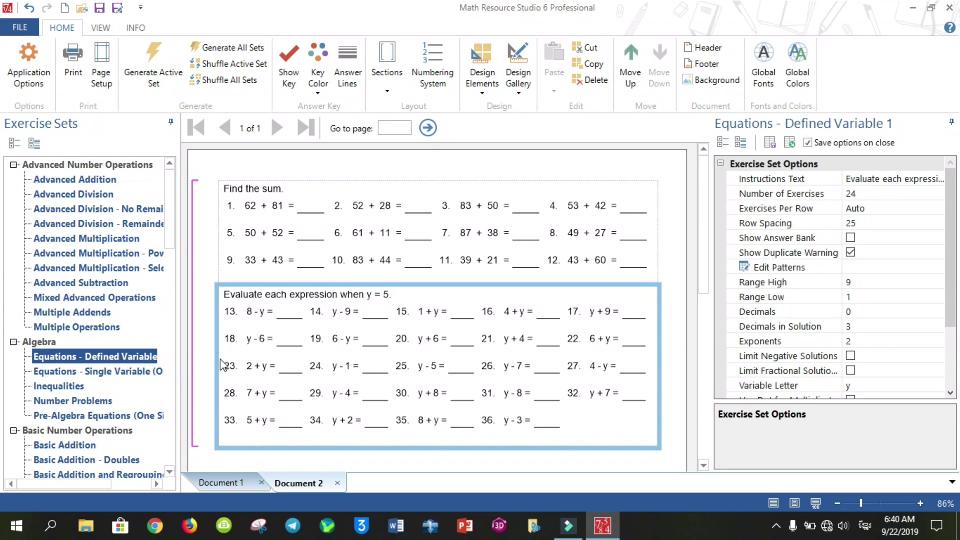
scroll(312, 321, "down", 1)
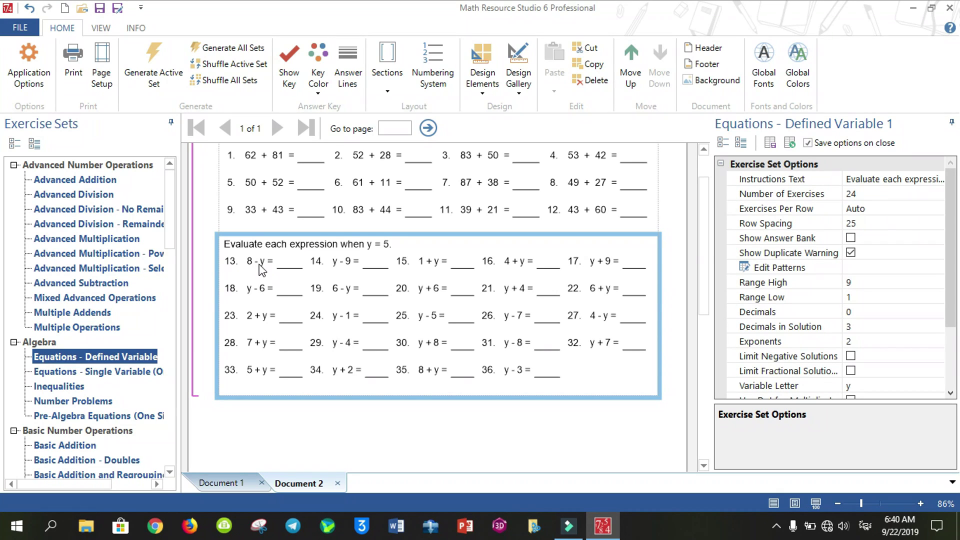
left_click(286, 79)
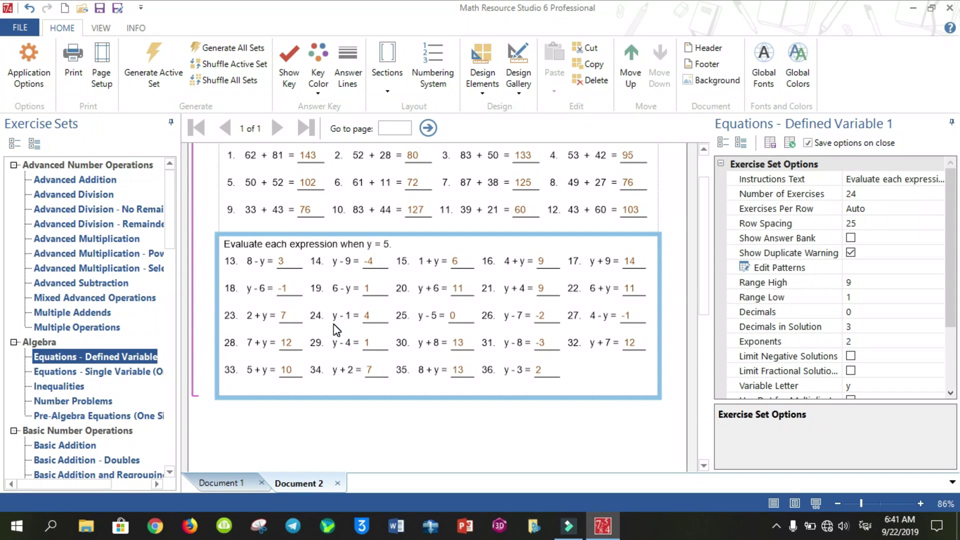
left_click(289, 63)
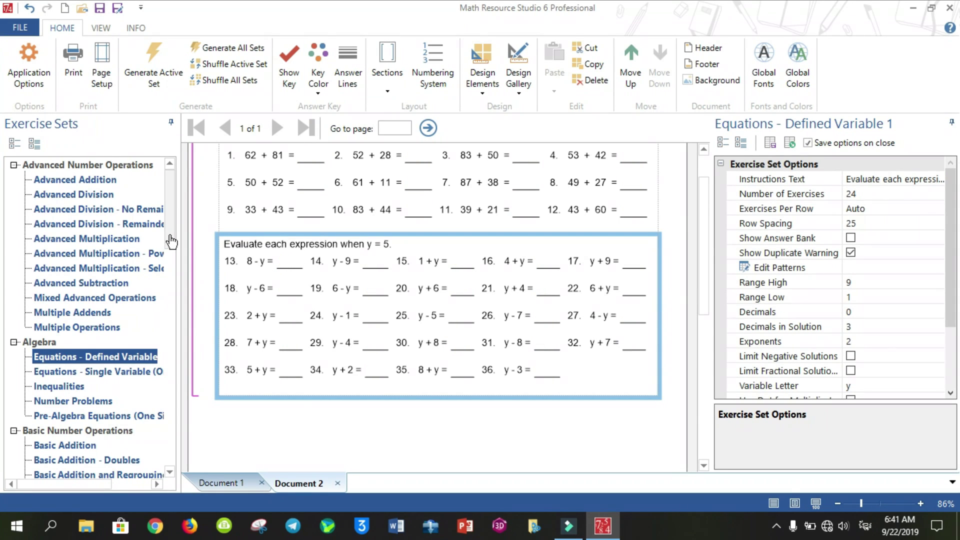
- Create a third blank document, add an Angles geometry exercise set to it and look through the angle exercises
left_click(299, 364)
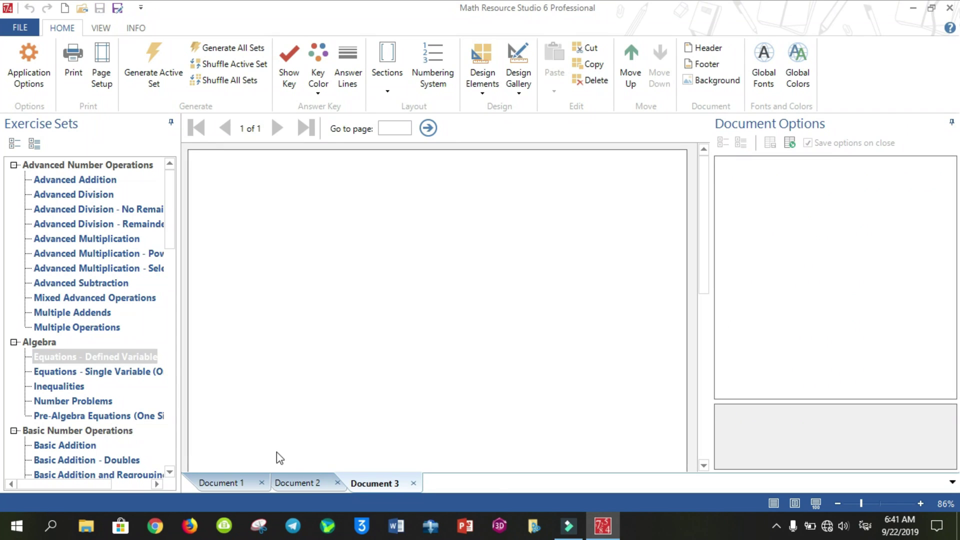
left_click_drag(171, 221, 175, 422)
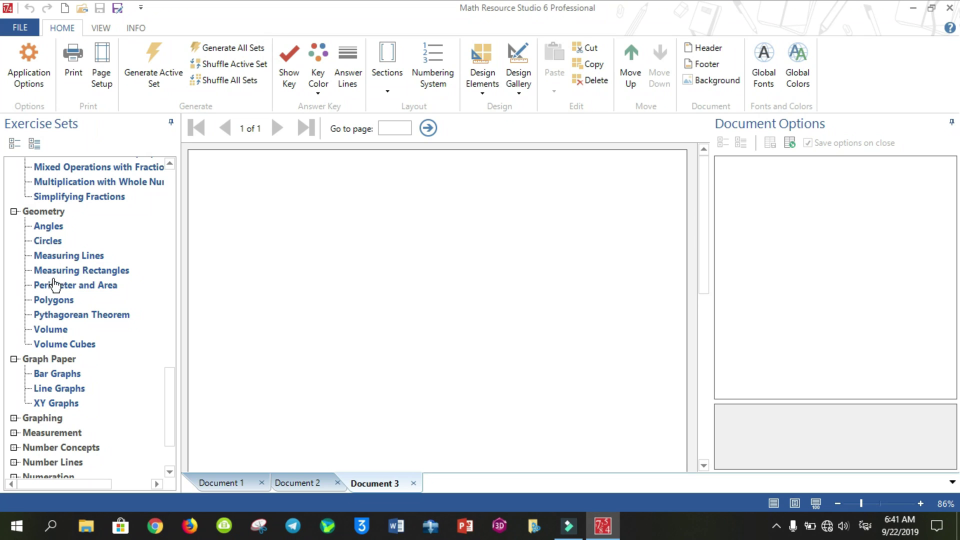
double_click(49, 227)
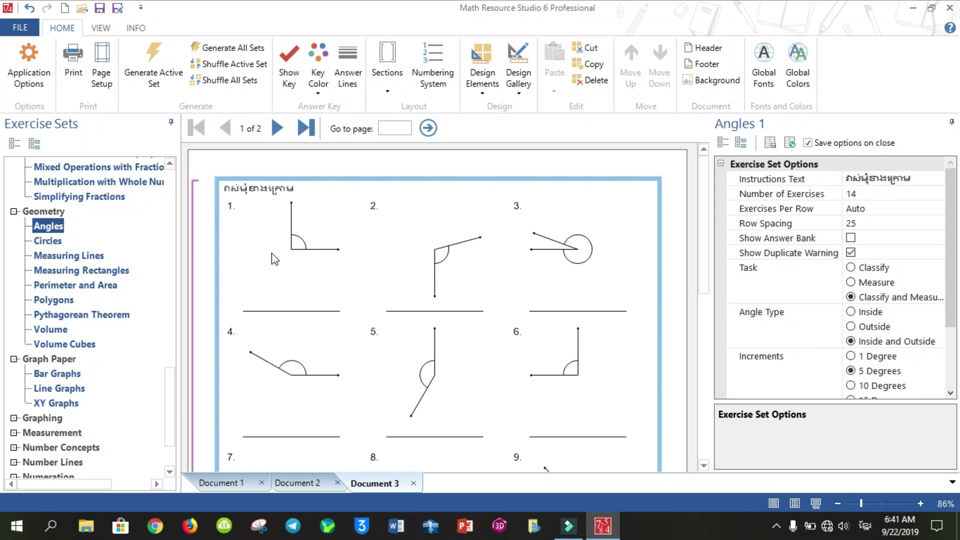
scroll(306, 270, "down", 3)
scroll(305, 273, "up", 3)
scroll(382, 298, "down", 3)
scroll(381, 298, "up", 3)
scroll(394, 332, "down", 2)
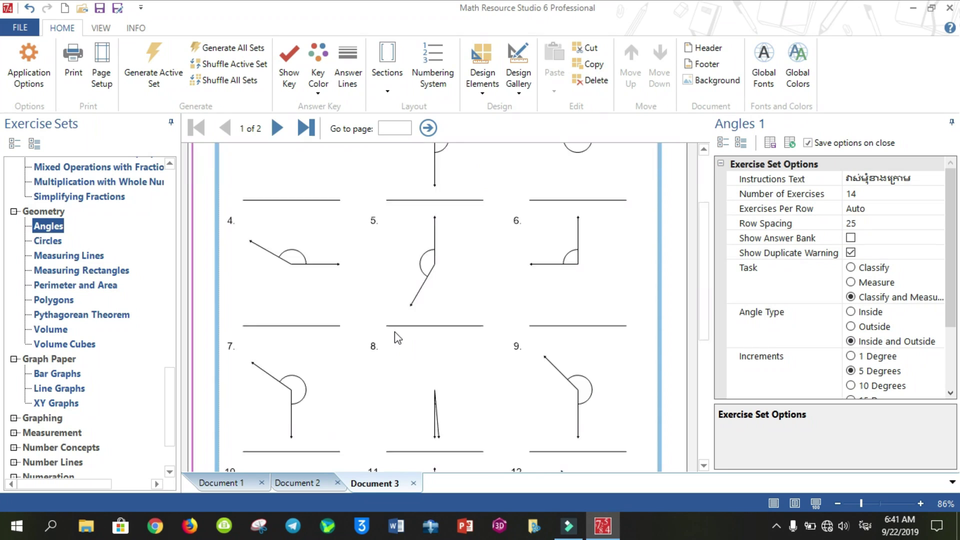
scroll(394, 332, "up", 2)
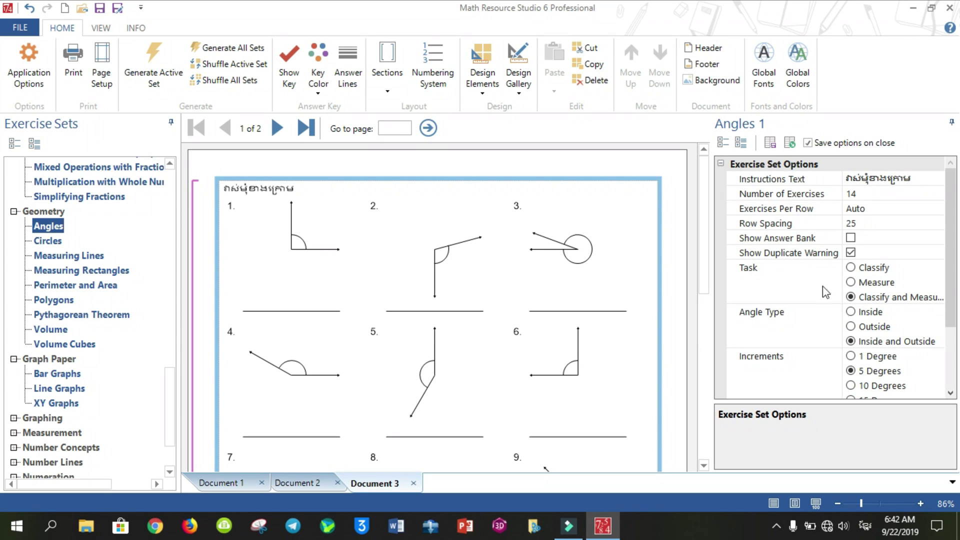
- Try several row spacings for the Angles exercise set and settle on 35
left_click(760, 223)
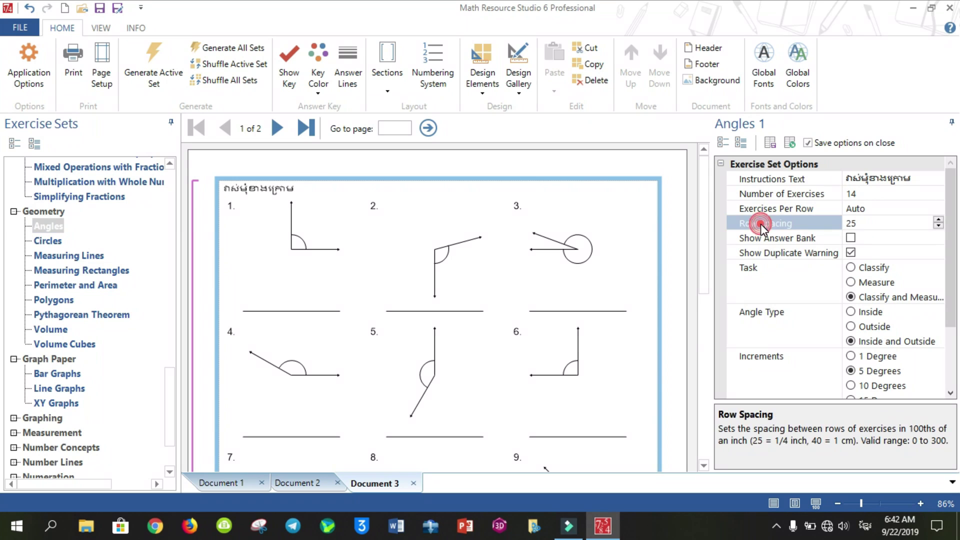
left_click_drag(939, 223, 939, 225)
left_click(938, 225)
left_click(938, 226)
left_click(938, 225)
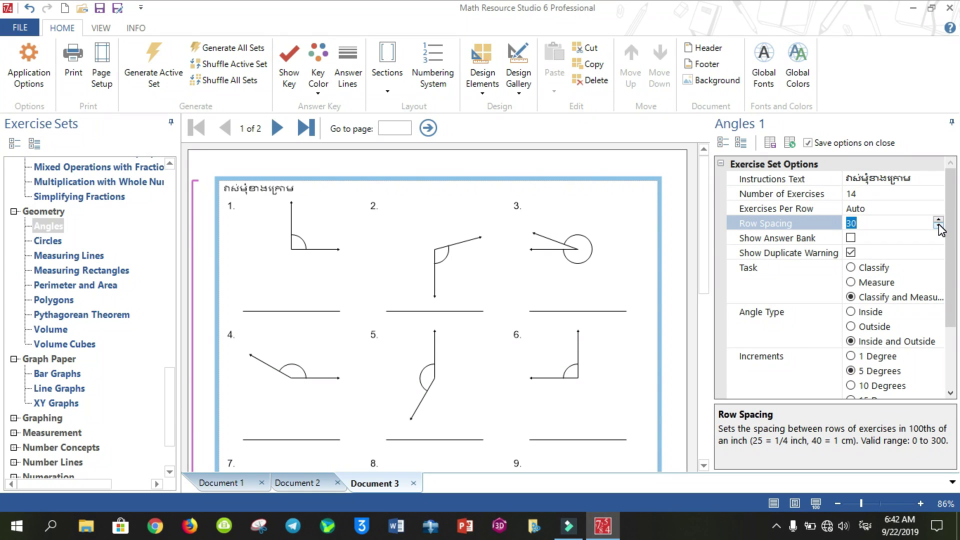
left_click(938, 225)
left_click(938, 225)
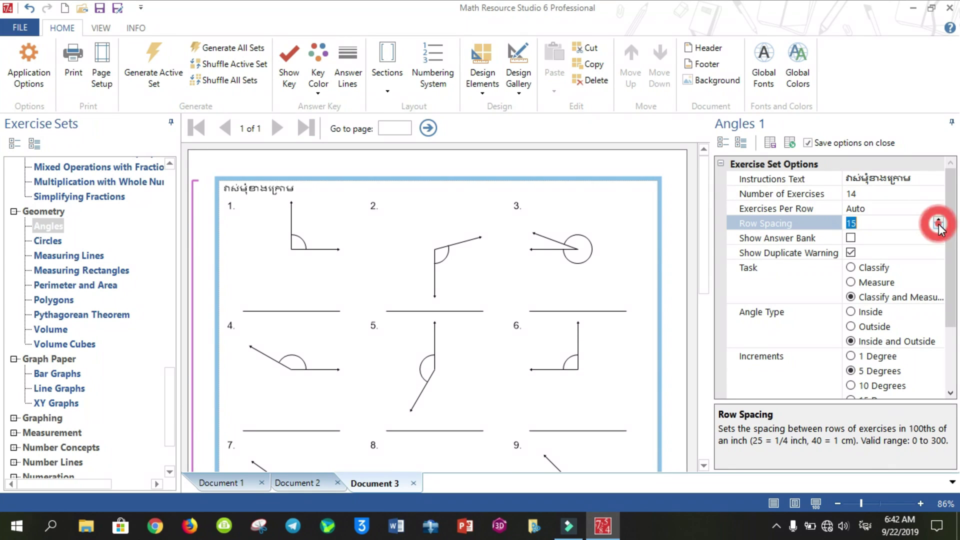
left_click(938, 220)
left_click(938, 220)
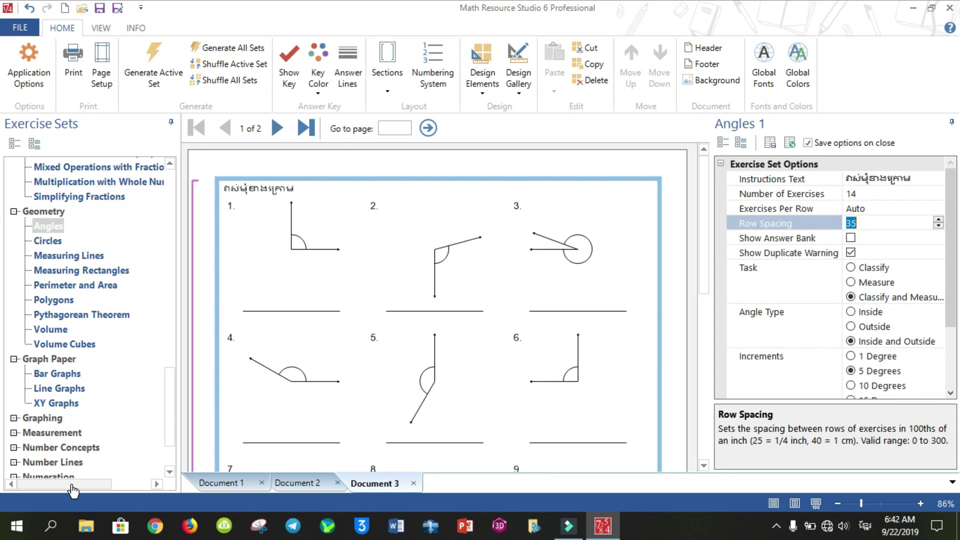
- Add a Circles exercise set below the angle exercises in Document 3
left_click(55, 244)
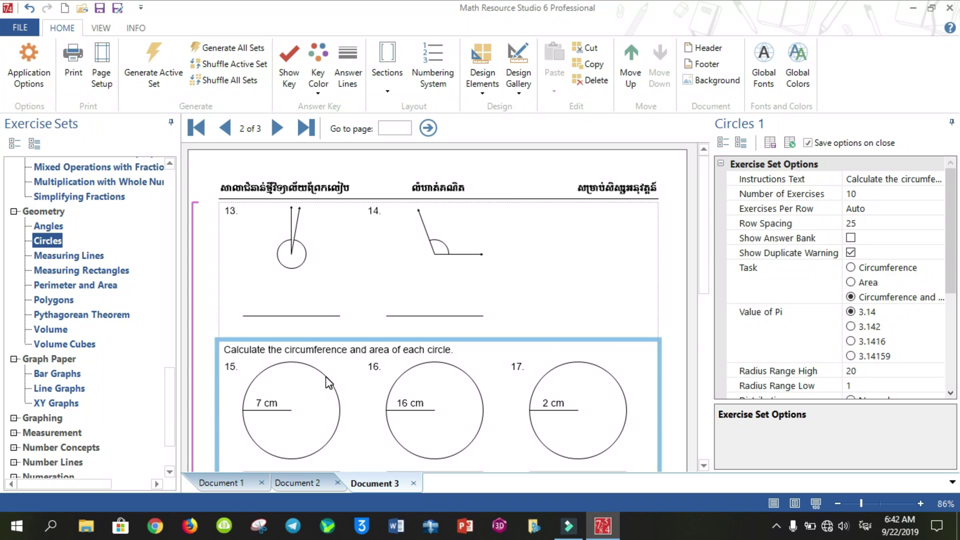
scroll(327, 382, "down", 5)
scroll(327, 382, "down", 15)
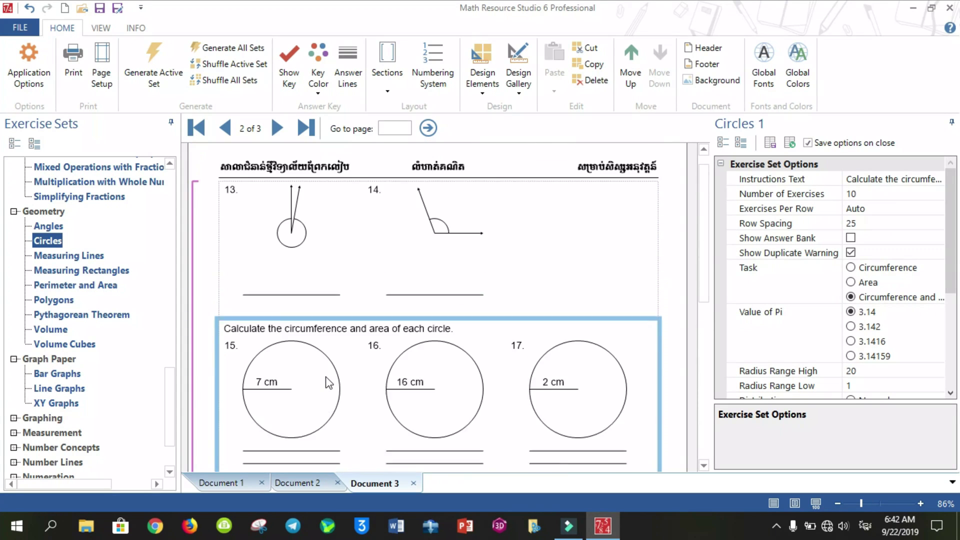
- Add a Pythagorean Theorem exercise set to Document 3 and show the answer key
scroll(508, 307, "down", 5)
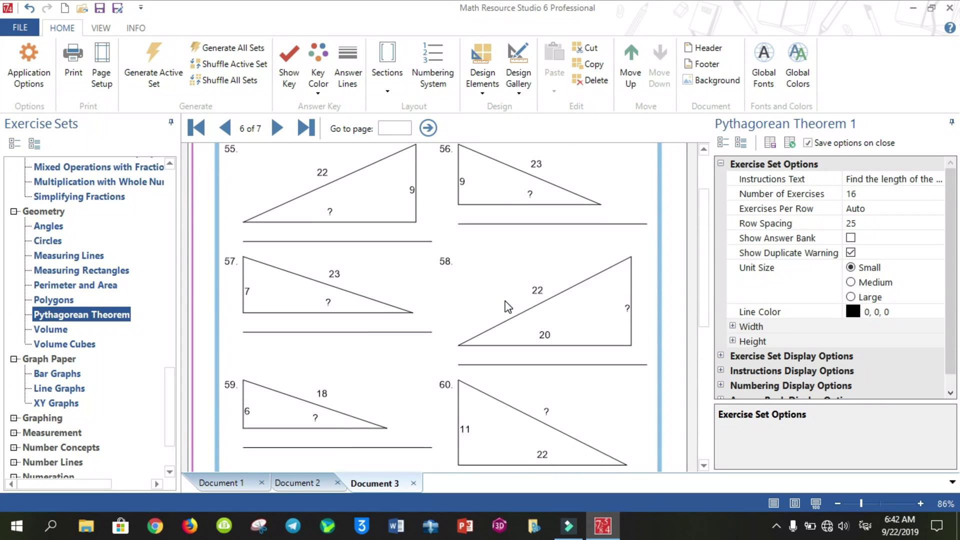
scroll(508, 307, "up", 6)
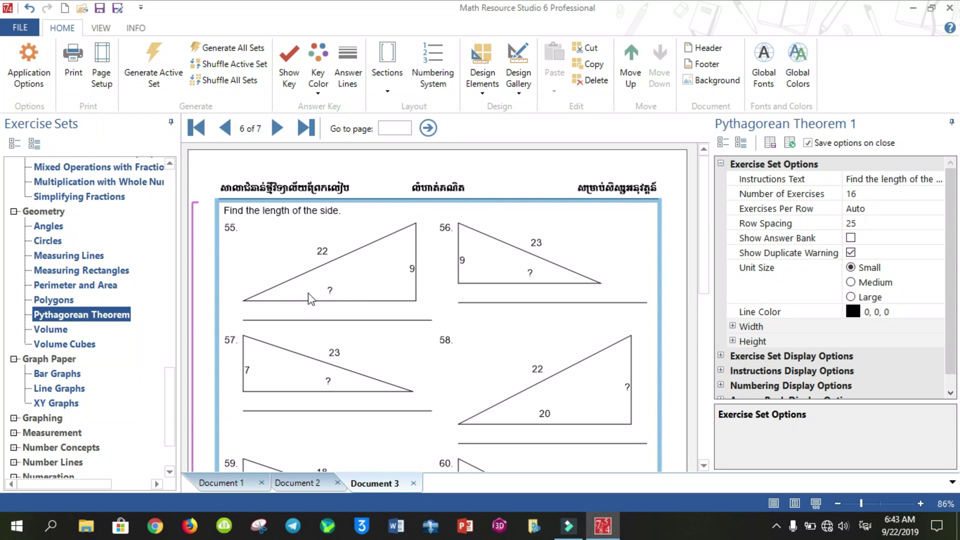
left_click(287, 76)
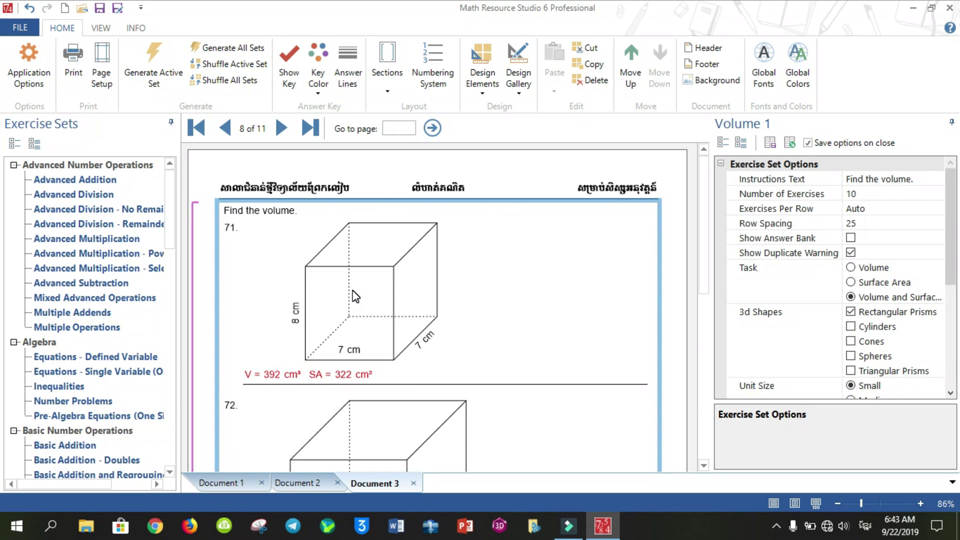
- Examine the rectangular prism exercises of the Volume set with their volume and surface area answers
left_click(352, 291)
left_click(295, 210)
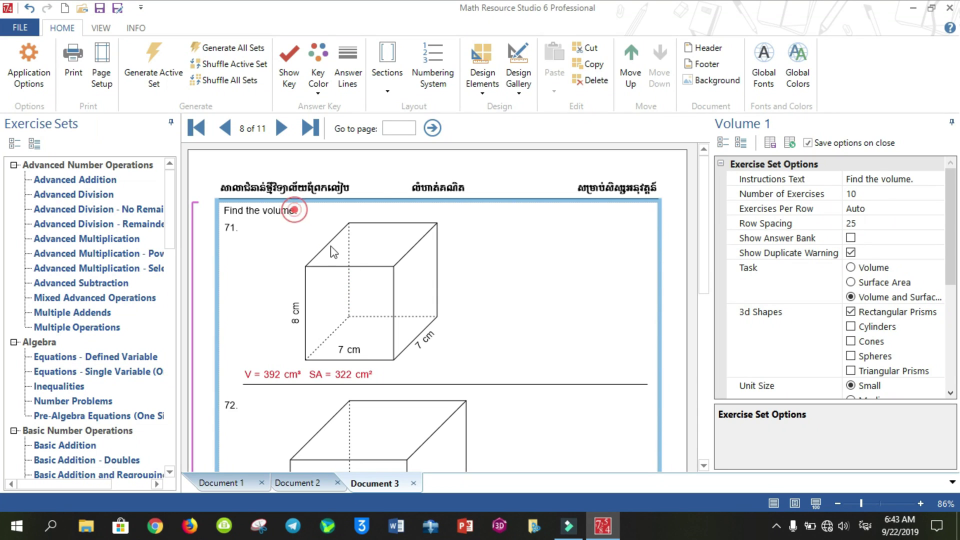
left_click(459, 344)
scroll(443, 372, "down", 5)
scroll(443, 372, "down", 2)
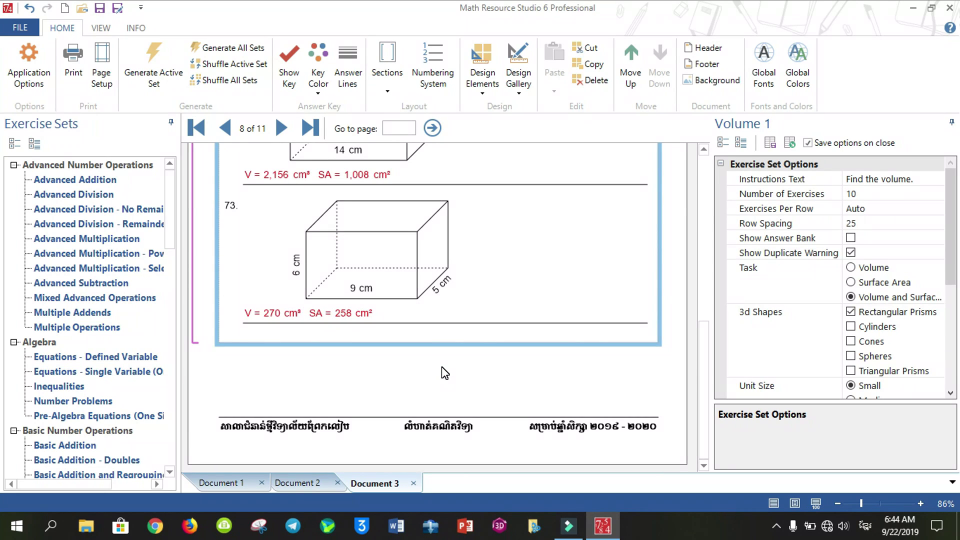
scroll(450, 264, "up", 7)
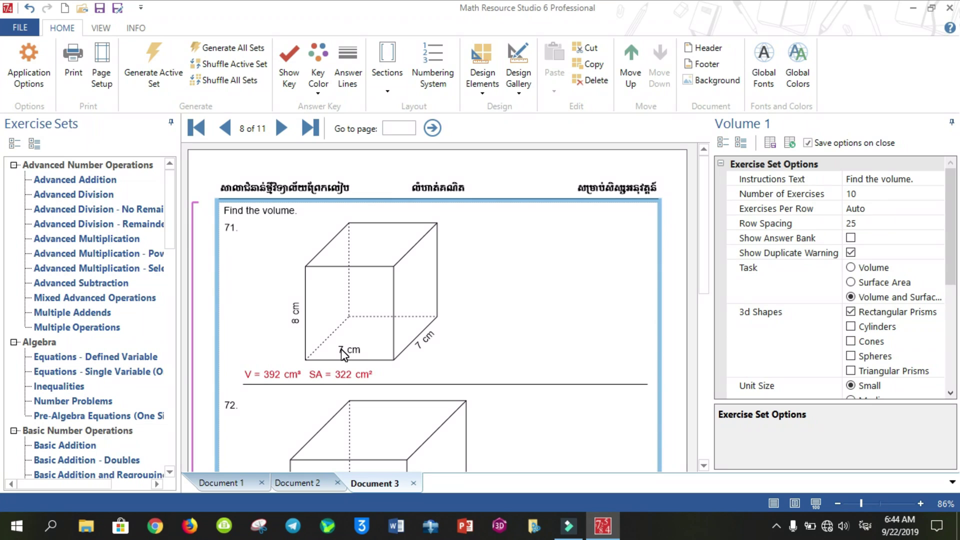
scroll(342, 353, "down", 3)
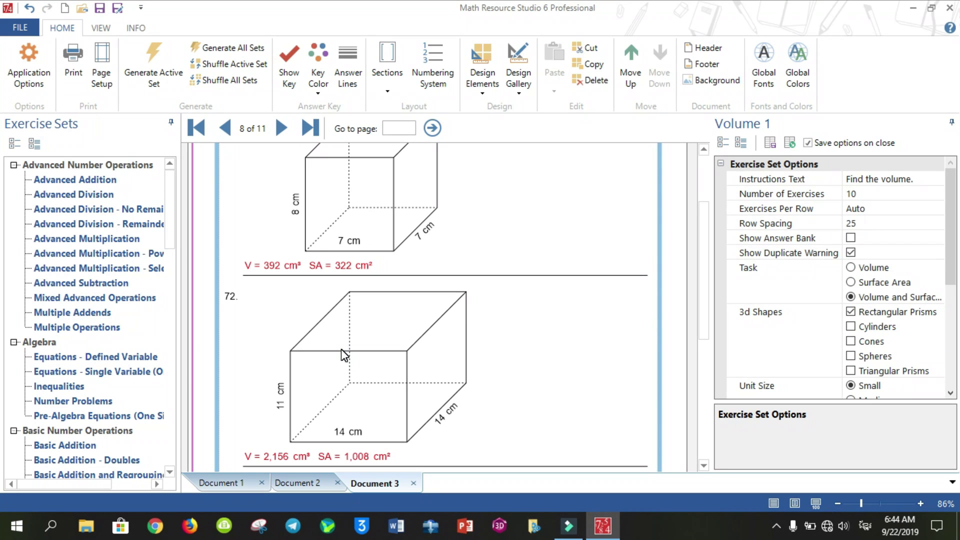
scroll(342, 353, "up", 3)
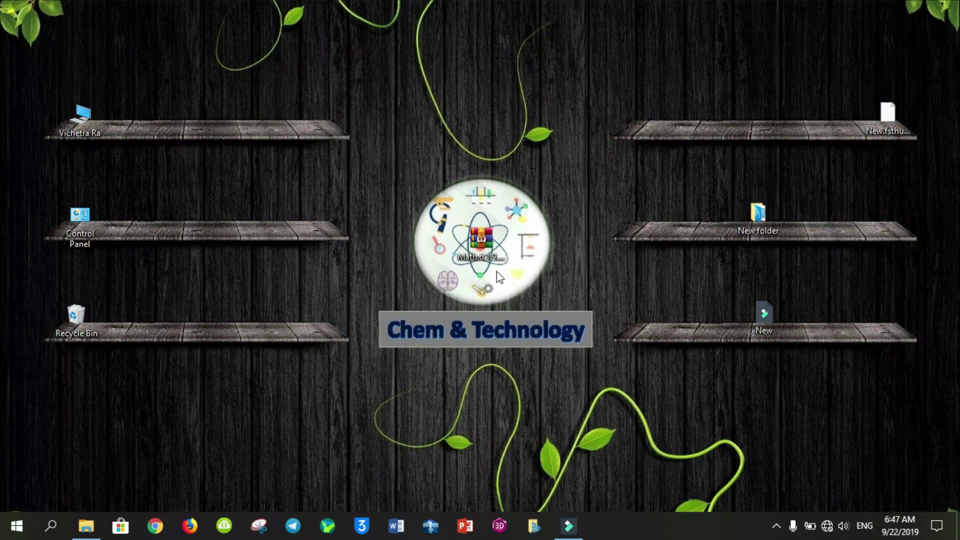
- Switch to the desktop and extract the Math.6.1.9.5-OneIndir.com archive into a folder of the same name
left_click_drag(480, 241, 478, 215)
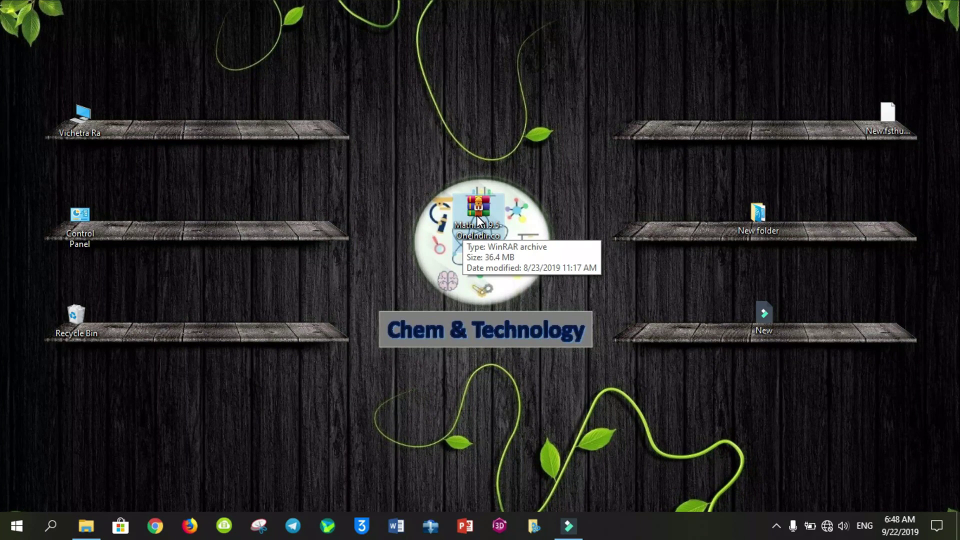
right_click(476, 216)
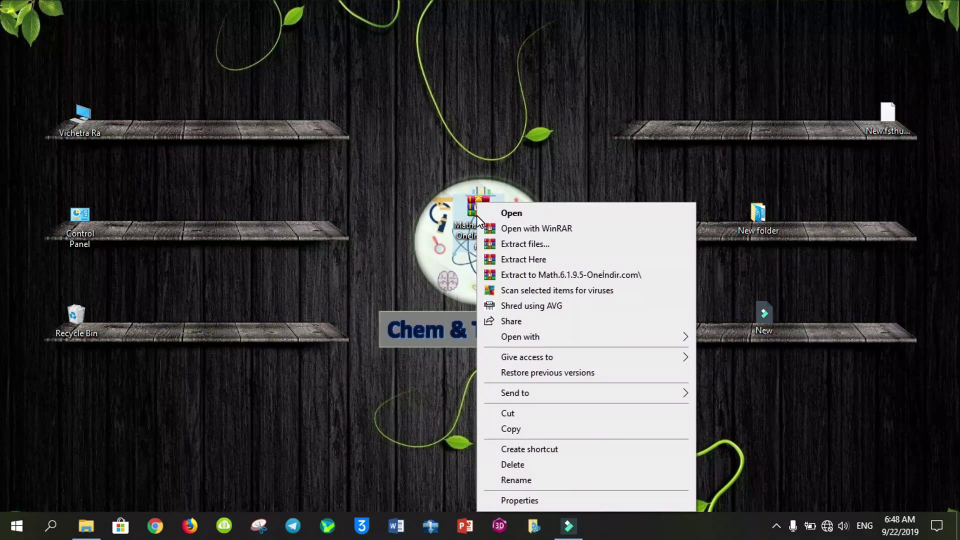
left_click(508, 276)
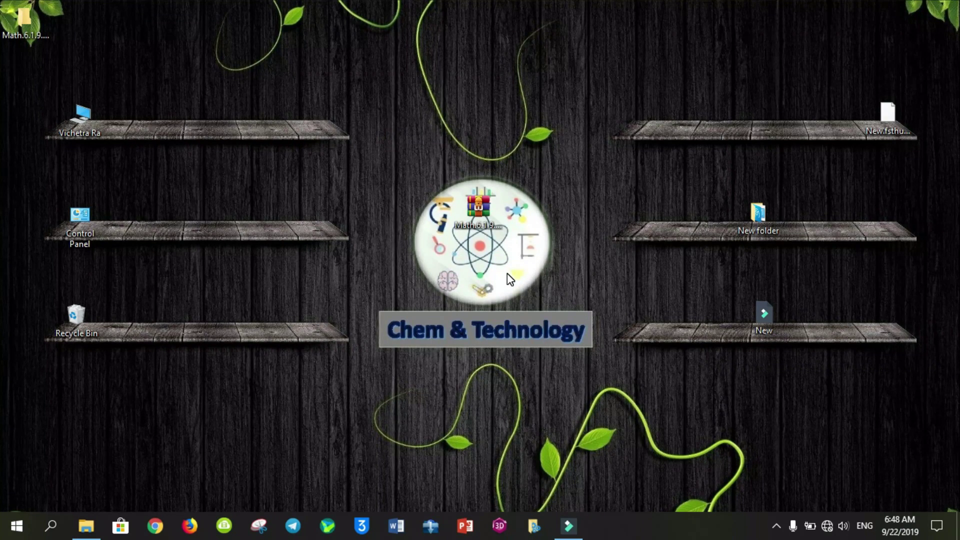
- Open the extracted Math.6.1.9.5-OneIndir.com folder, look inside its Crack subfolder and return to the main folder
double_click(20, 23)
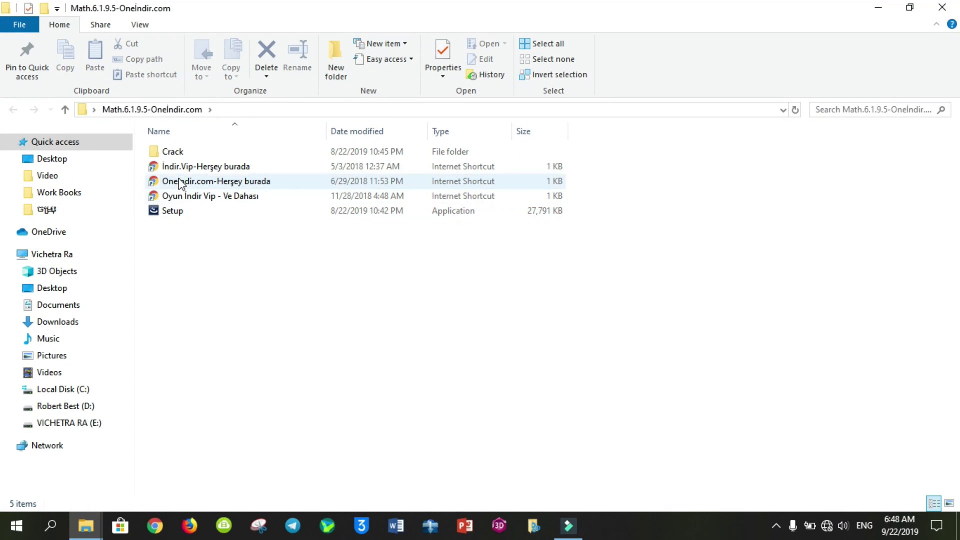
double_click(178, 153)
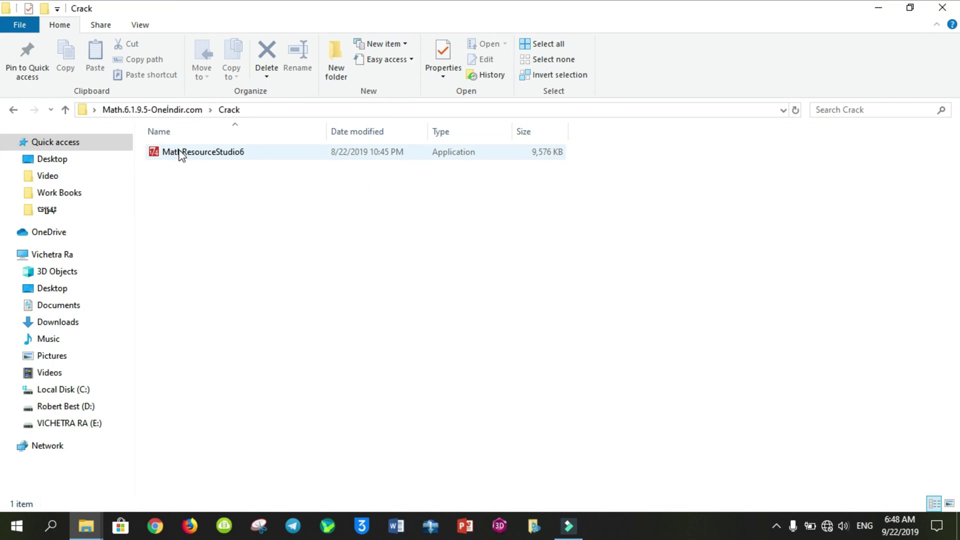
left_click(14, 110)
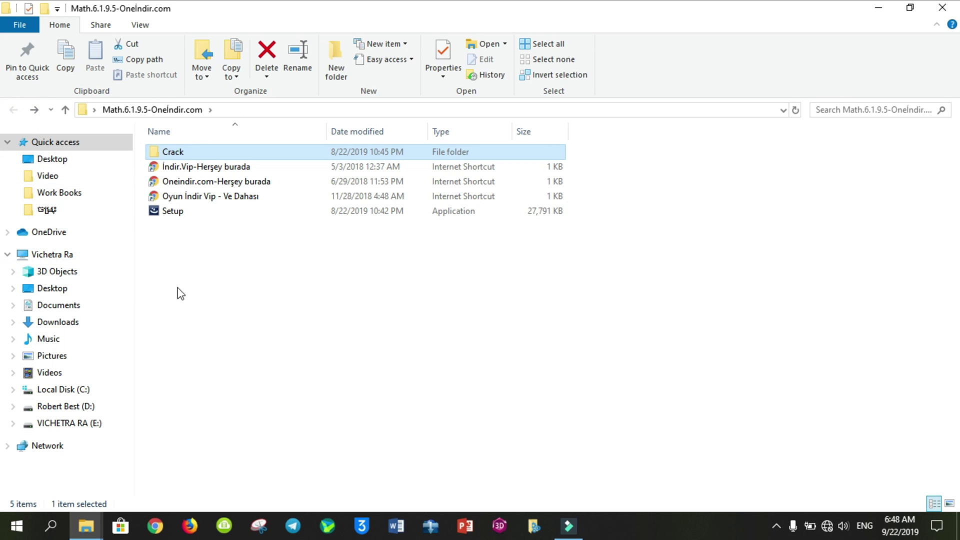
- Run the Setup application from the extracted folder as administrator and allow it to start
left_click(167, 214)
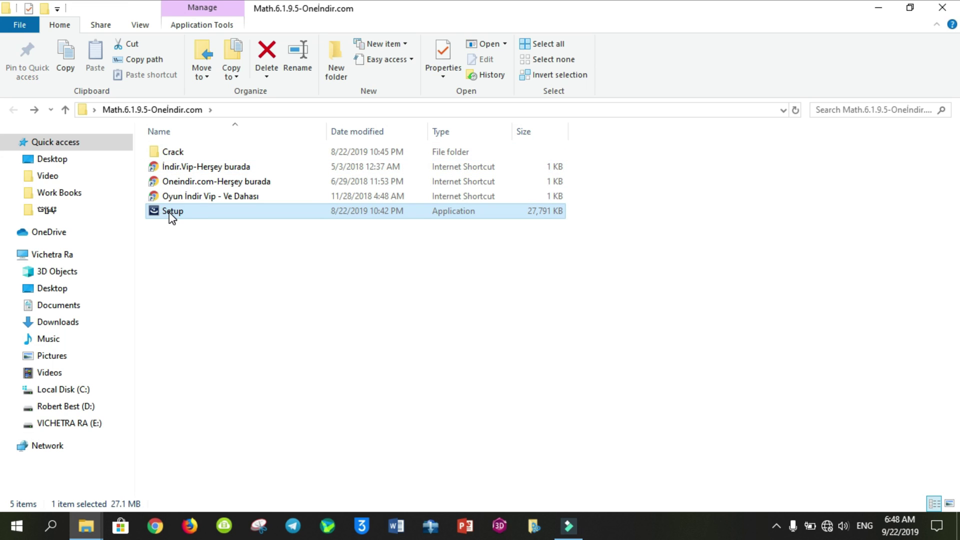
right_click(171, 215)
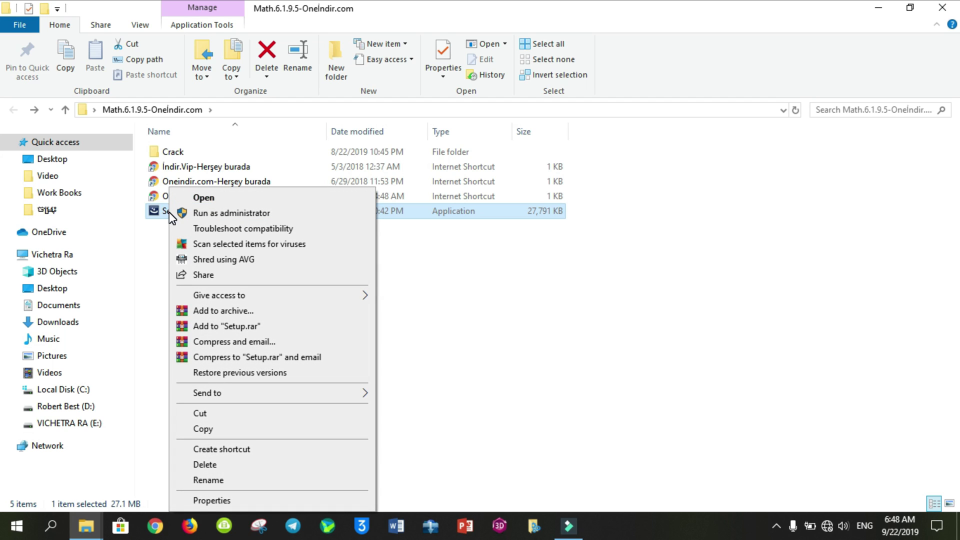
left_click(242, 214)
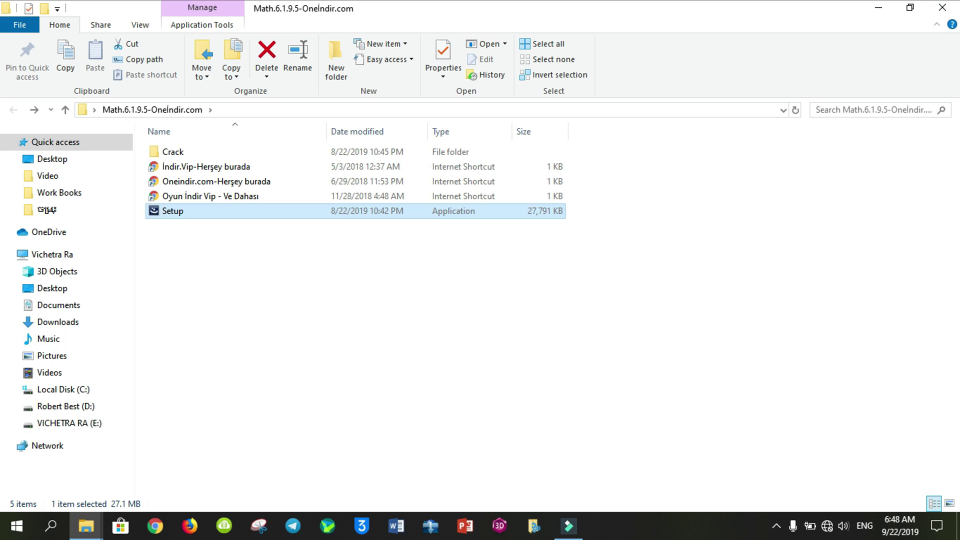
key("Return")
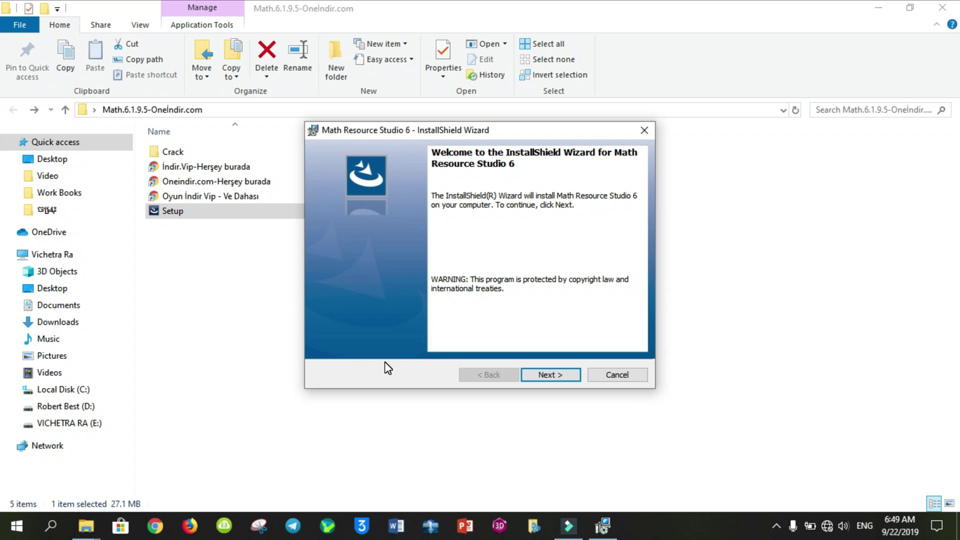
- Install Math Resource Studio 6 with the license terms accepted and the default user information and destination folder, and finish the wizard
left_click(542, 376)
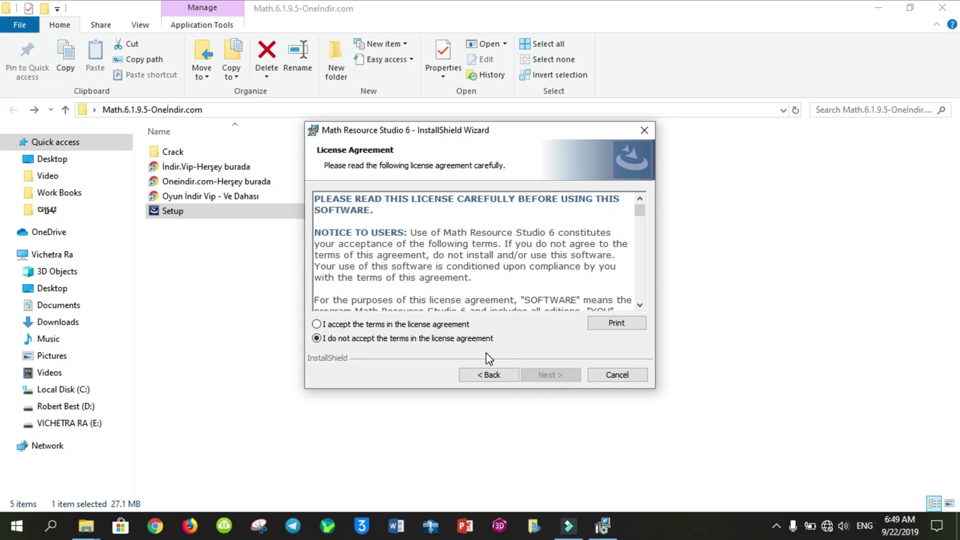
left_click(316, 325)
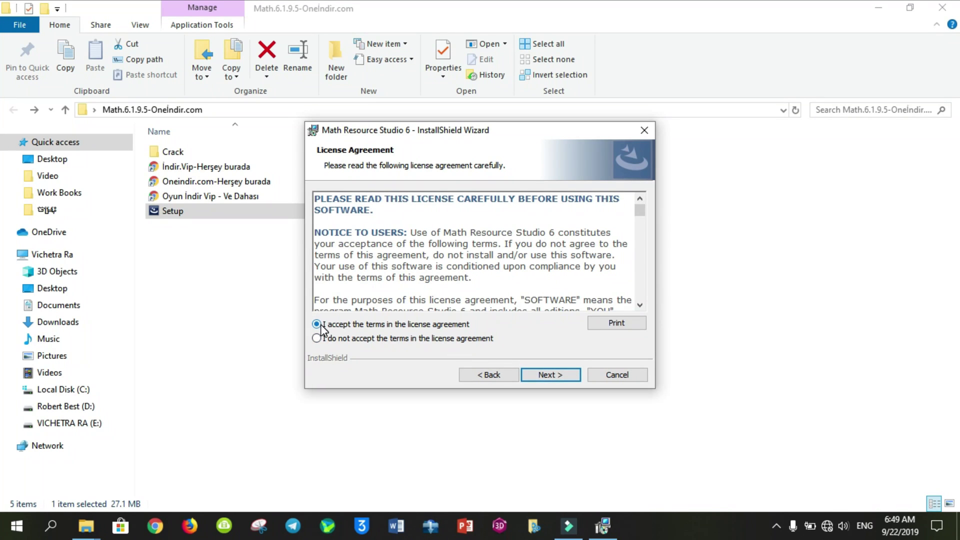
left_click(544, 376)
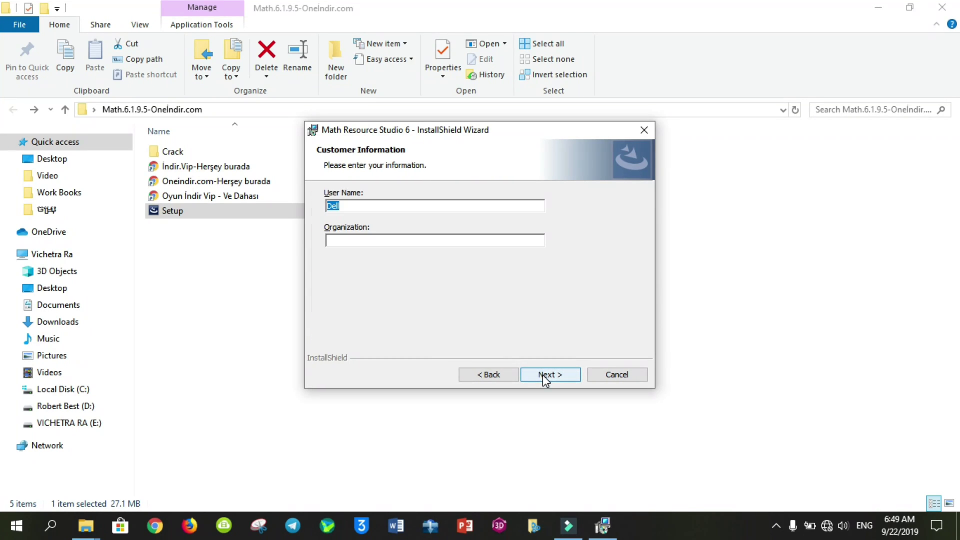
left_click(545, 378)
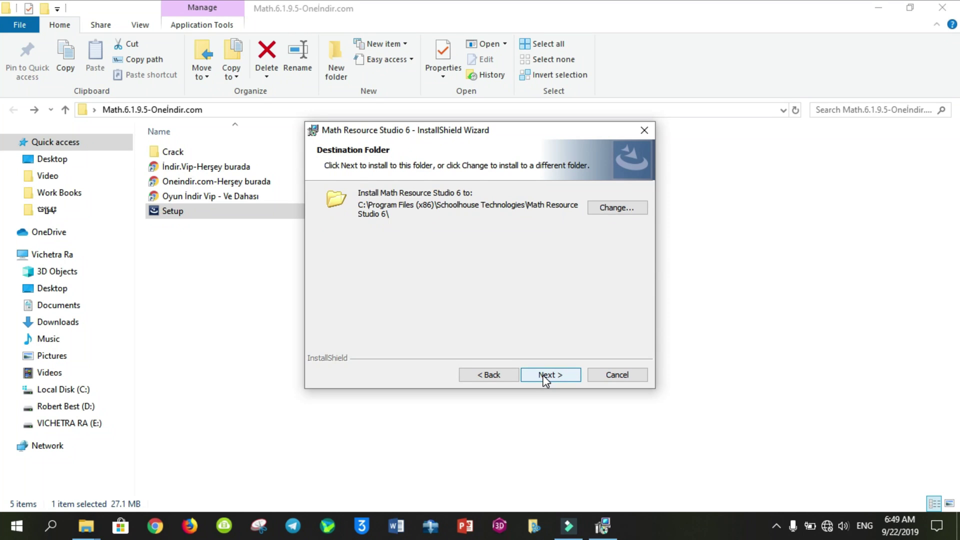
left_click(544, 378)
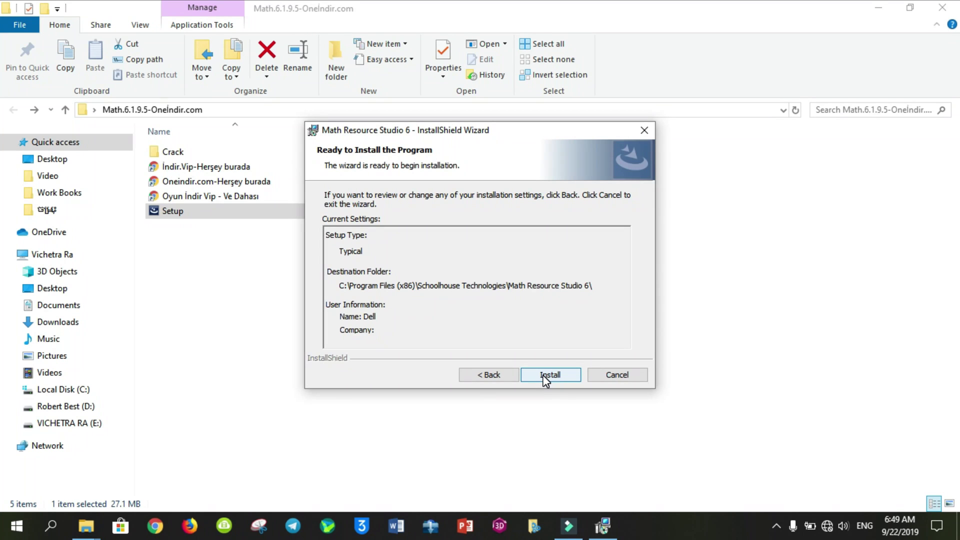
left_click(545, 378)
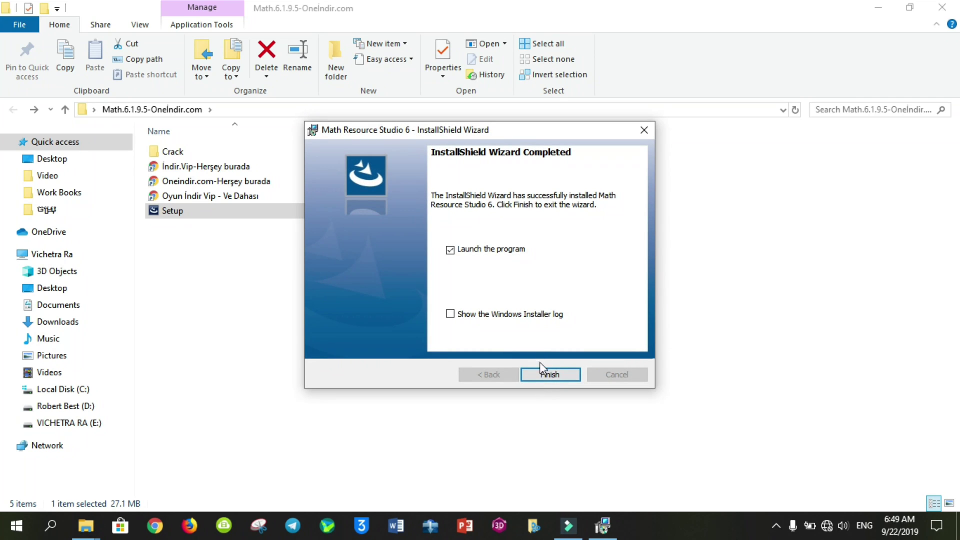
left_click(544, 381)
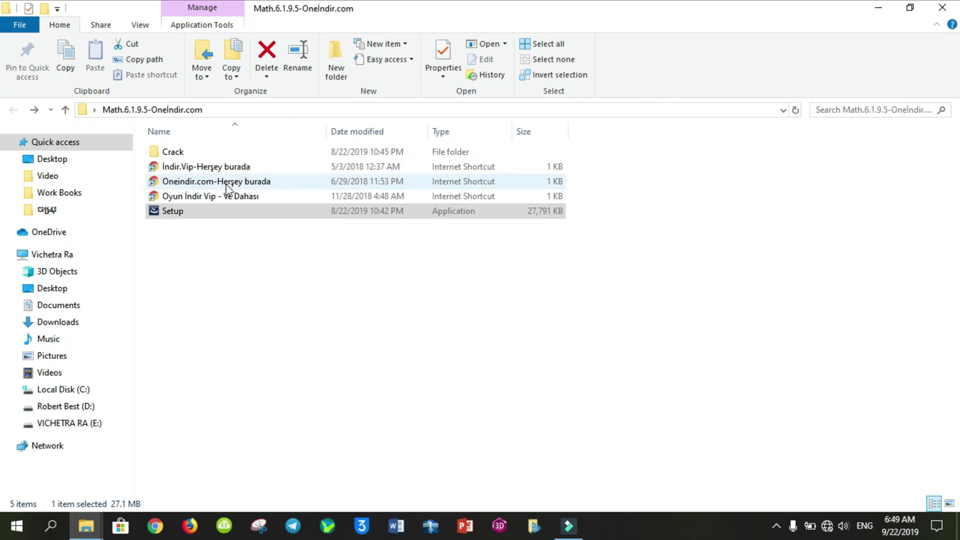
- Copy the MathResourceStudio6 application from the Crack subfolder
double_click(187, 152)
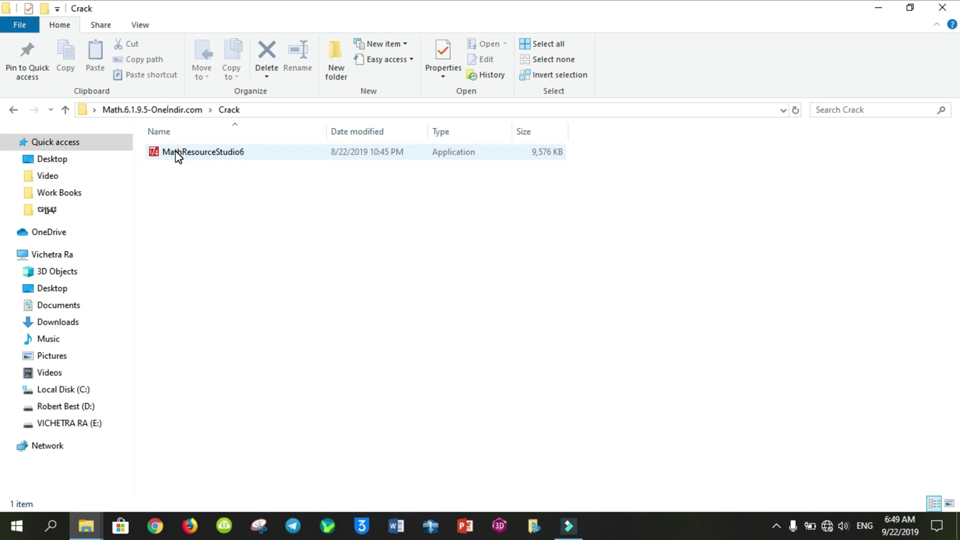
left_click(175, 151)
right_click(175, 151)
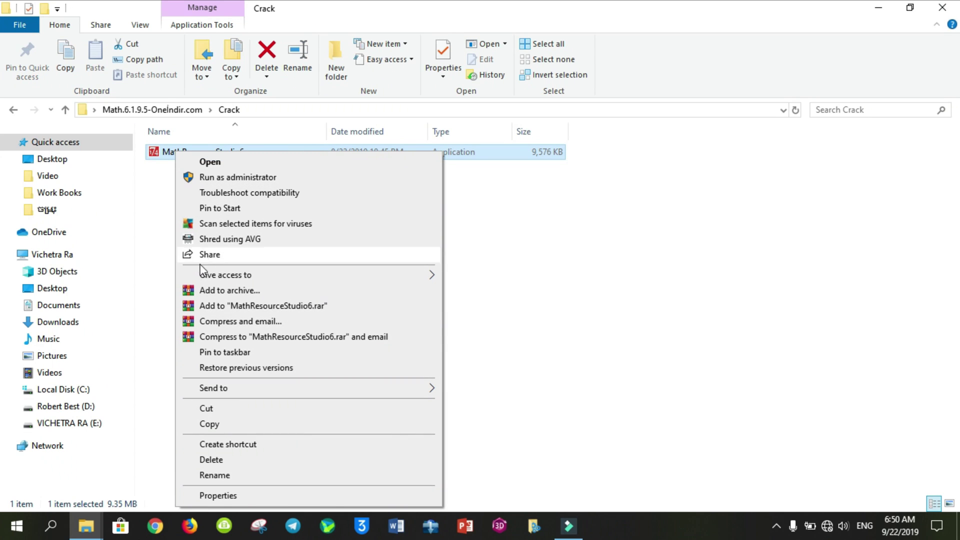
left_click(223, 423)
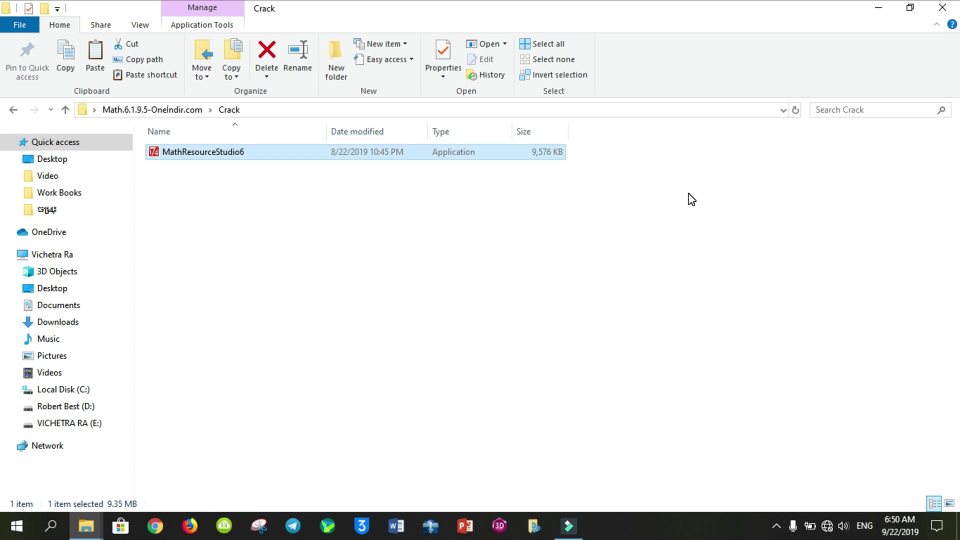
- Move the Math RS 6 desktop shortcut onto the shelf beside the Recycle Bin and open the shortcut's file location
left_click(877, 12)
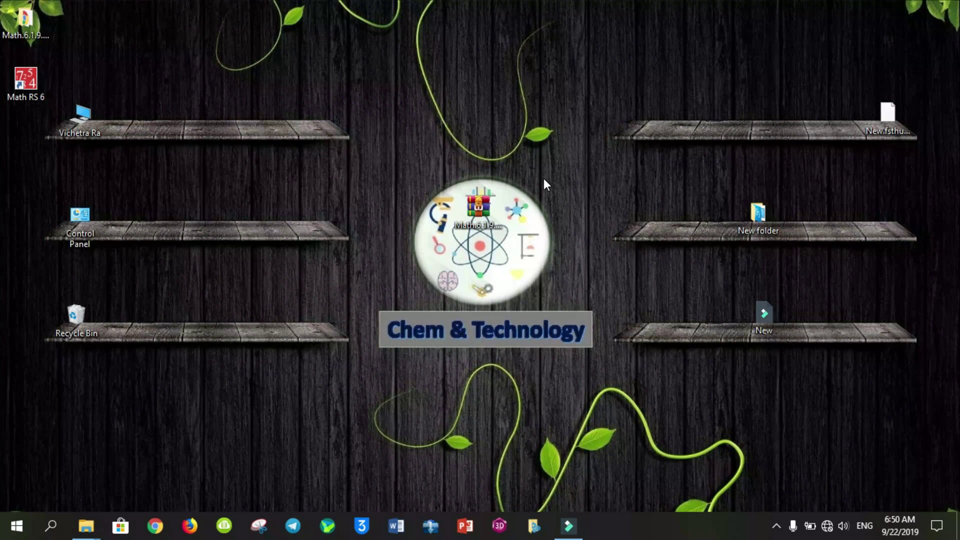
left_click_drag(29, 83, 469, 259)
left_click_drag(480, 259, 239, 311)
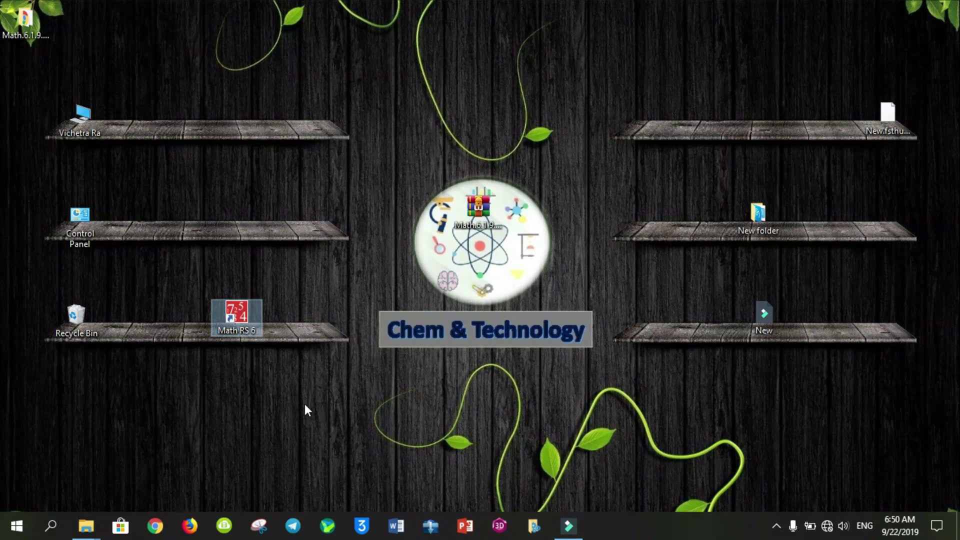
right_click(237, 314)
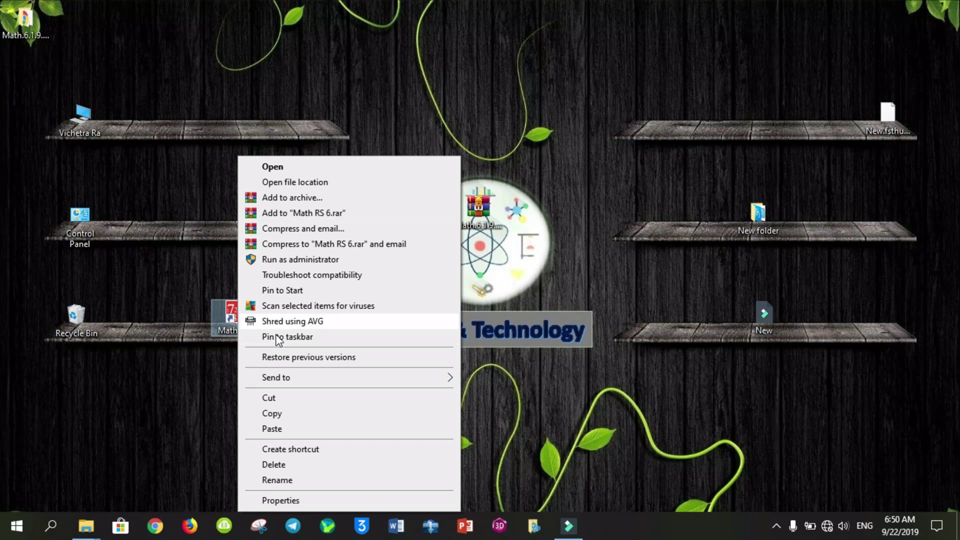
left_click(282, 185)
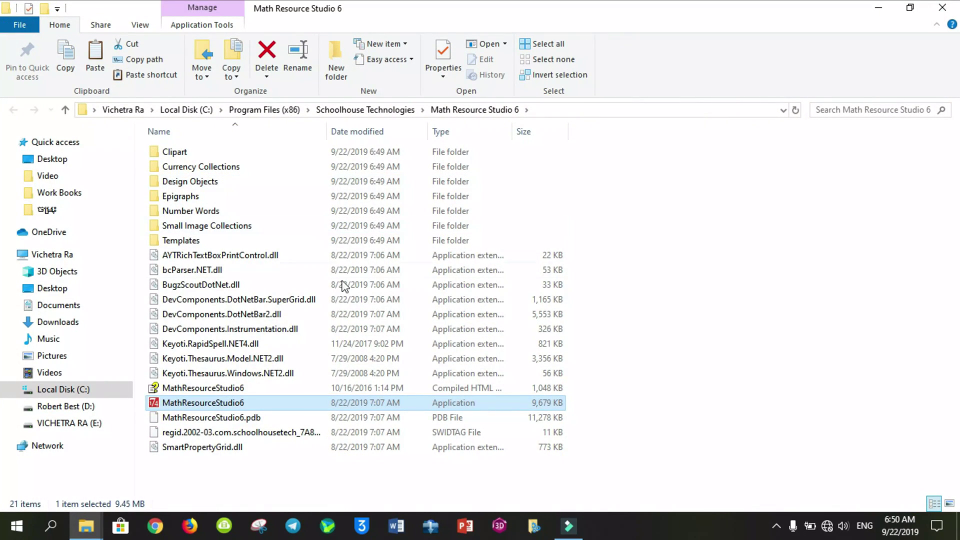
- Paste the copied MathResourceStudio6 file into the Math Resource Studio 6 program folder, replacing the existing file, and close the folder
left_click(632, 379)
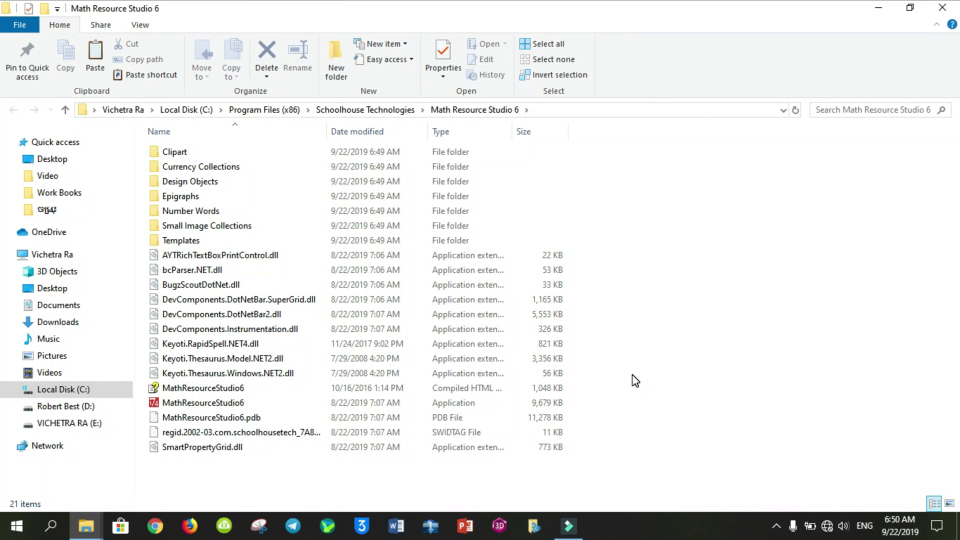
right_click(632, 374)
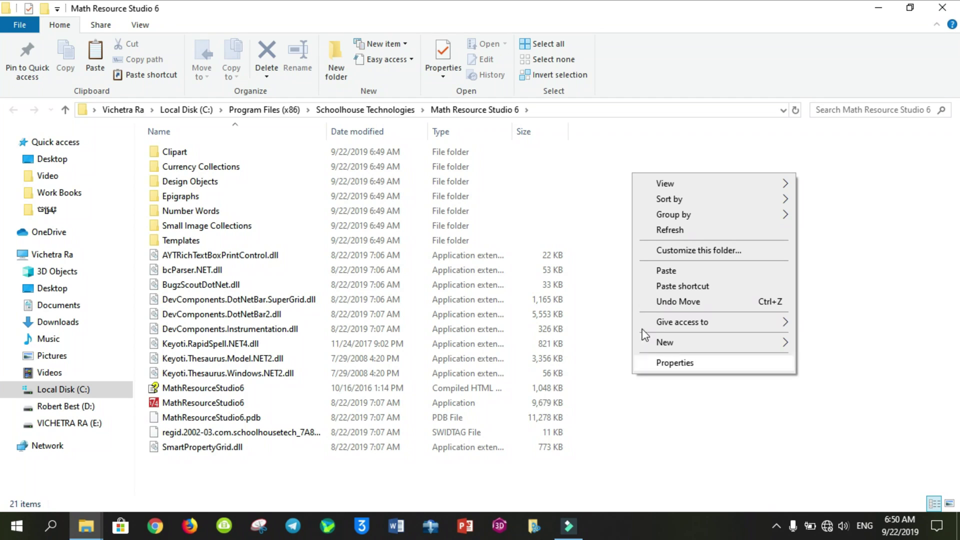
left_click(655, 272)
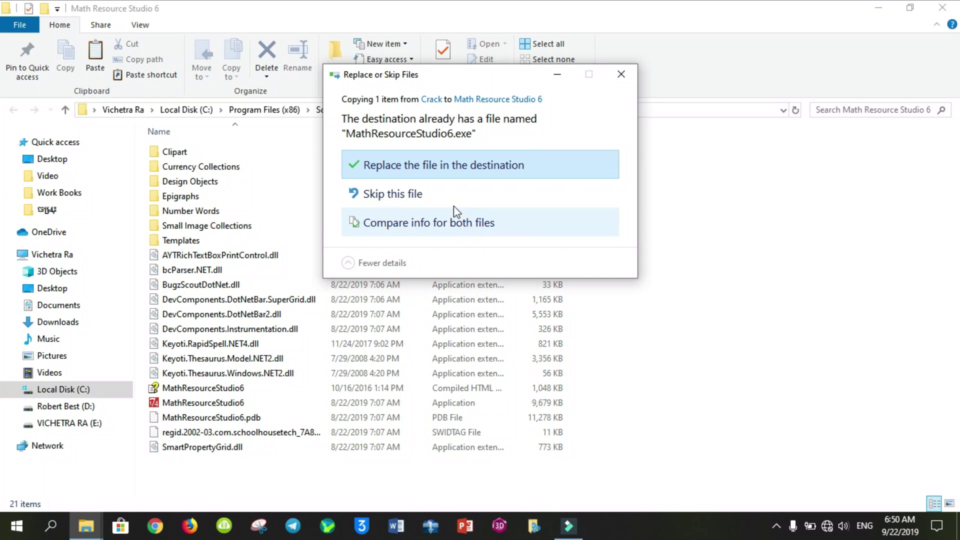
left_click(402, 172)
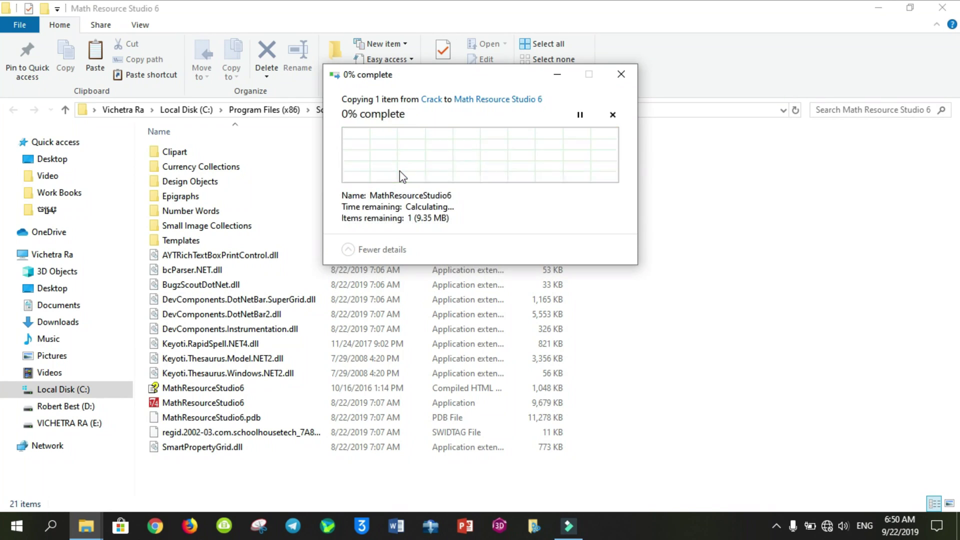
left_click(442, 169)
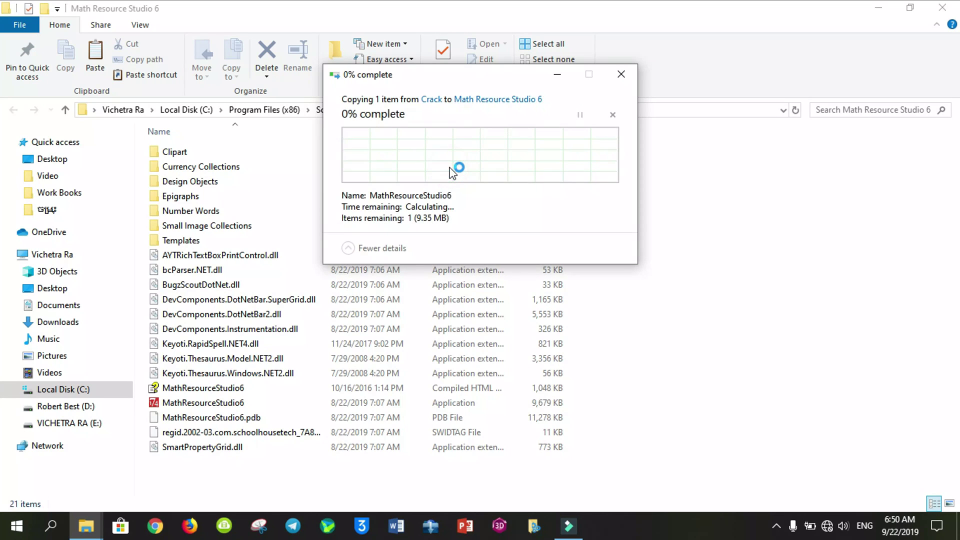
left_click(618, 327)
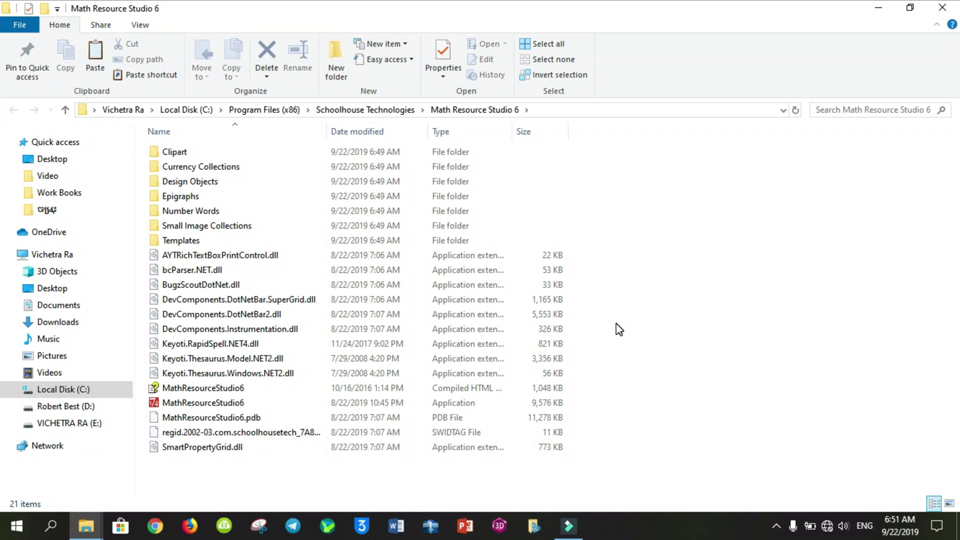
left_click(942, 8)
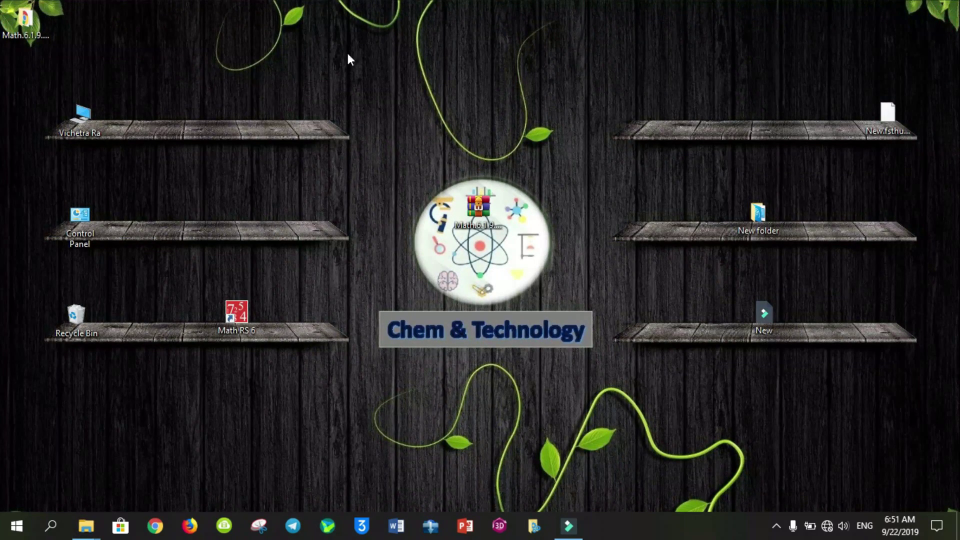
- Launch Math Resource Studio 6 from its desktop shortcut and create a new blank document
left_click(231, 320)
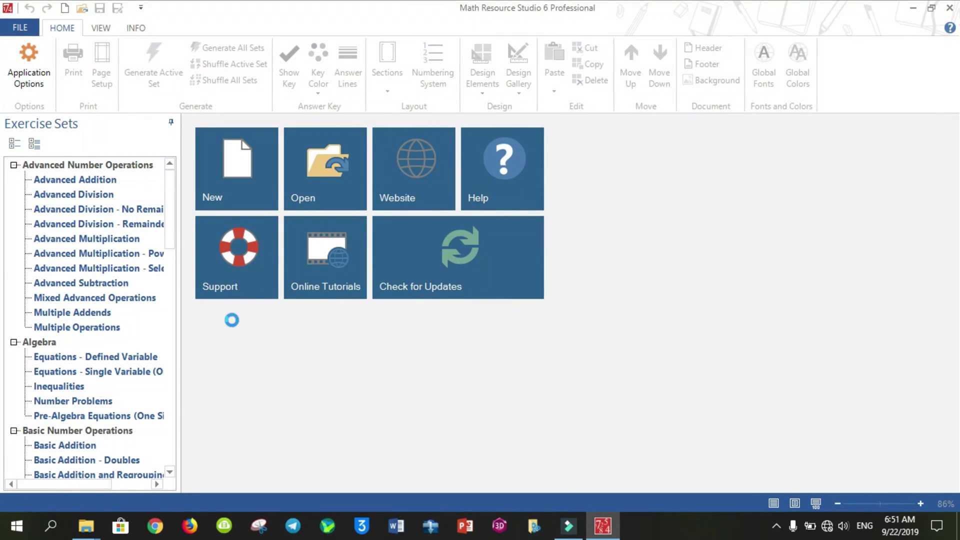
left_click(230, 176)
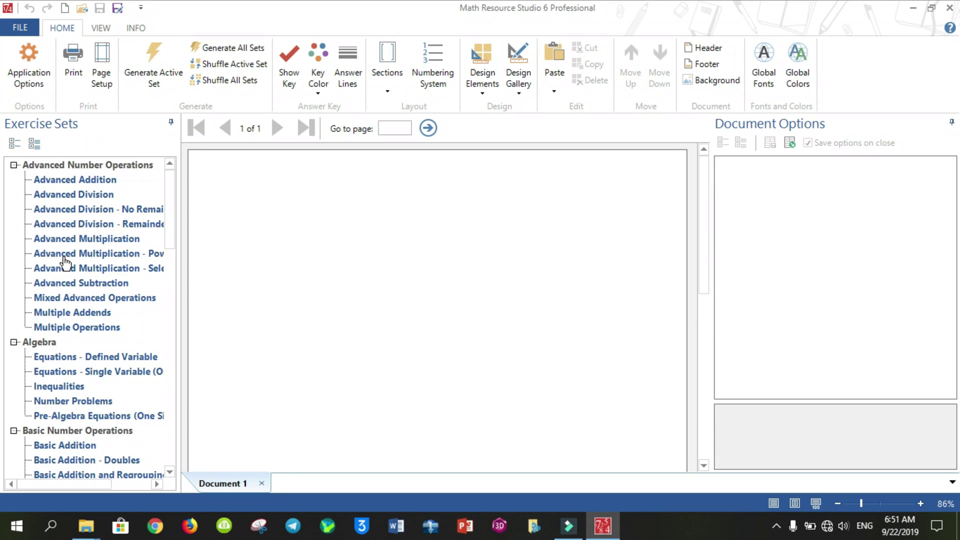
- Add Advanced Multiplication - Powers of Ten, Advanced Subtraction and another Powers of Ten set to Document 1, and close the program
left_click(65, 255)
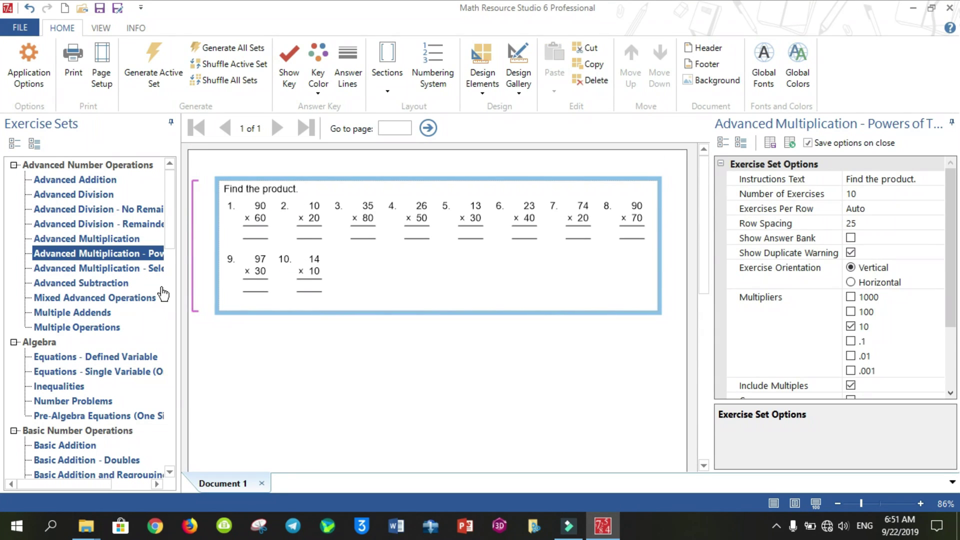
left_click(113, 283)
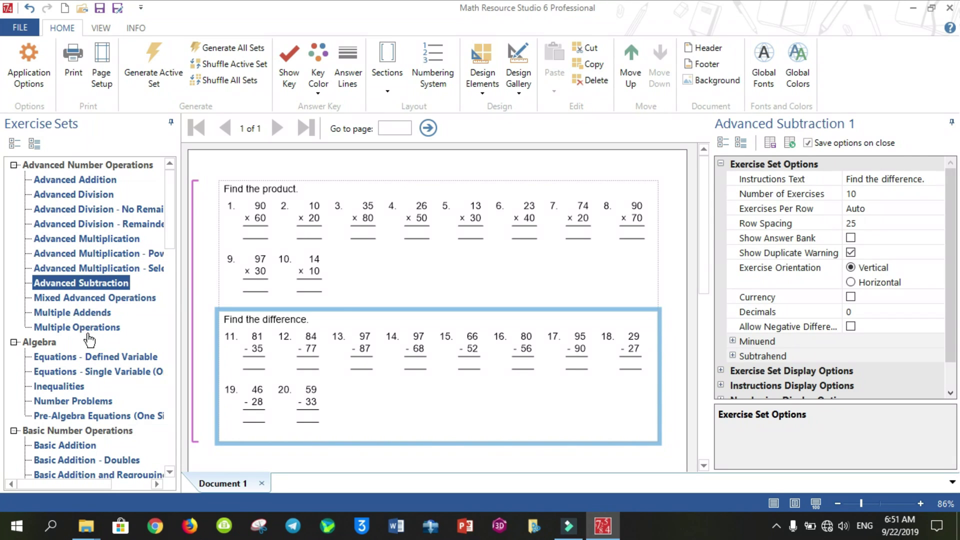
left_click(89, 253)
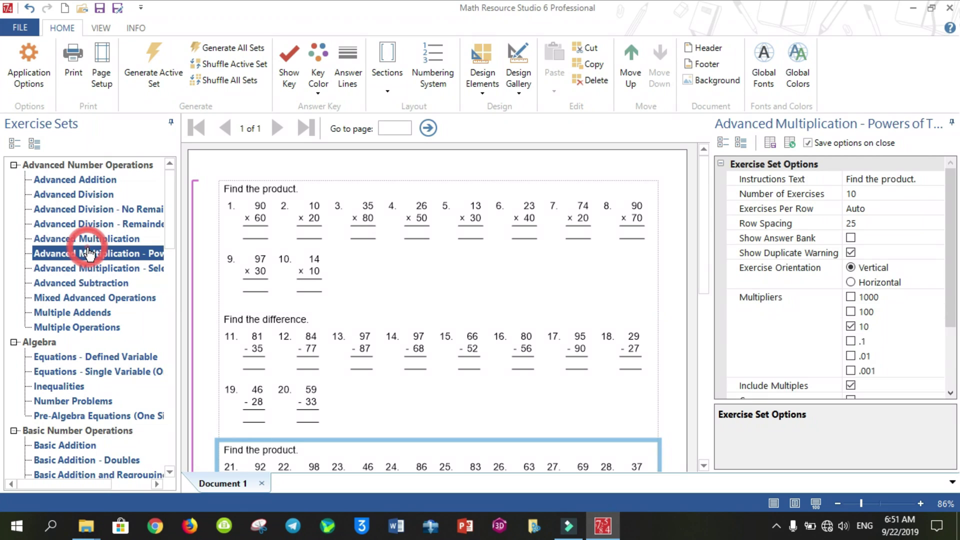
scroll(416, 353, "down", 3)
scroll(416, 354, "up", 2)
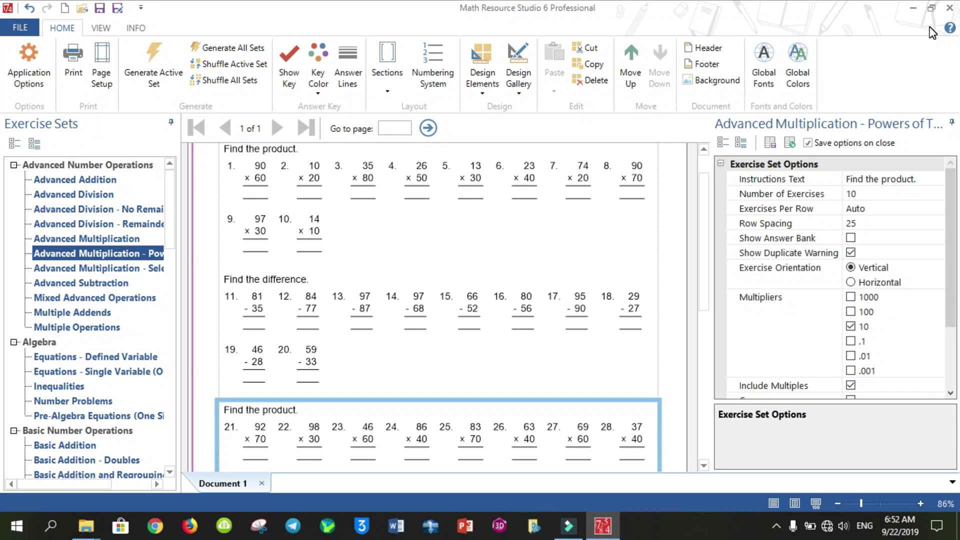
left_click(949, 8)
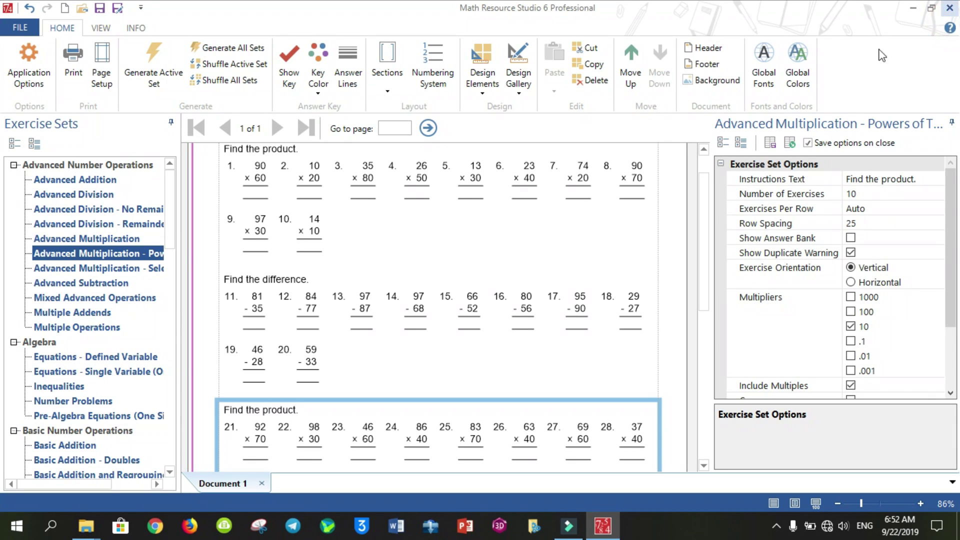